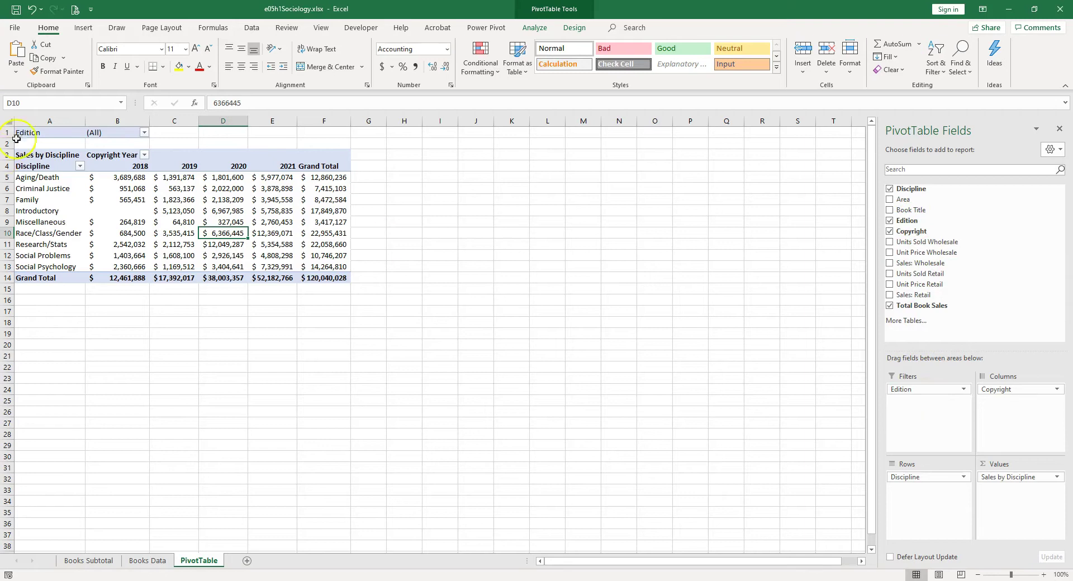
# - Filter the PivotTable's Edition field to show only editions 1 and 2
pyautogui.click(143, 133)
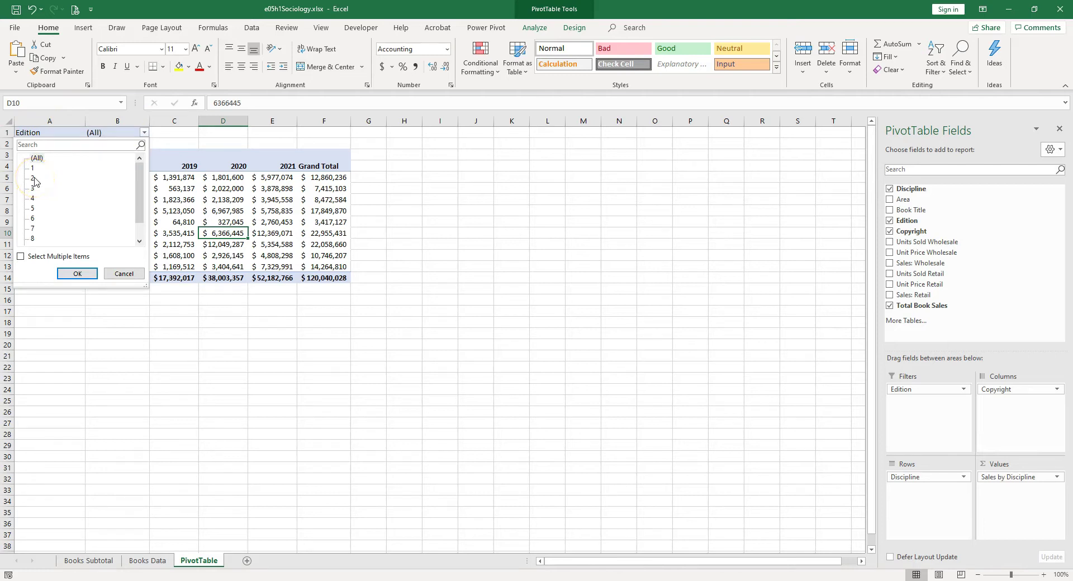
pyautogui.click(21, 257)
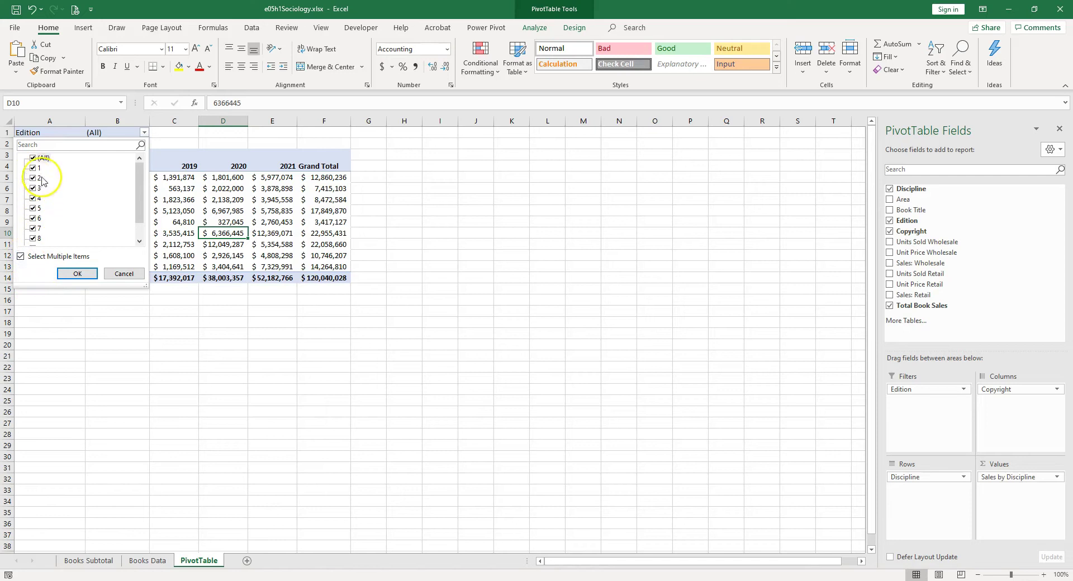
pyautogui.click(33, 158)
pyautogui.click(33, 168)
pyautogui.click(33, 178)
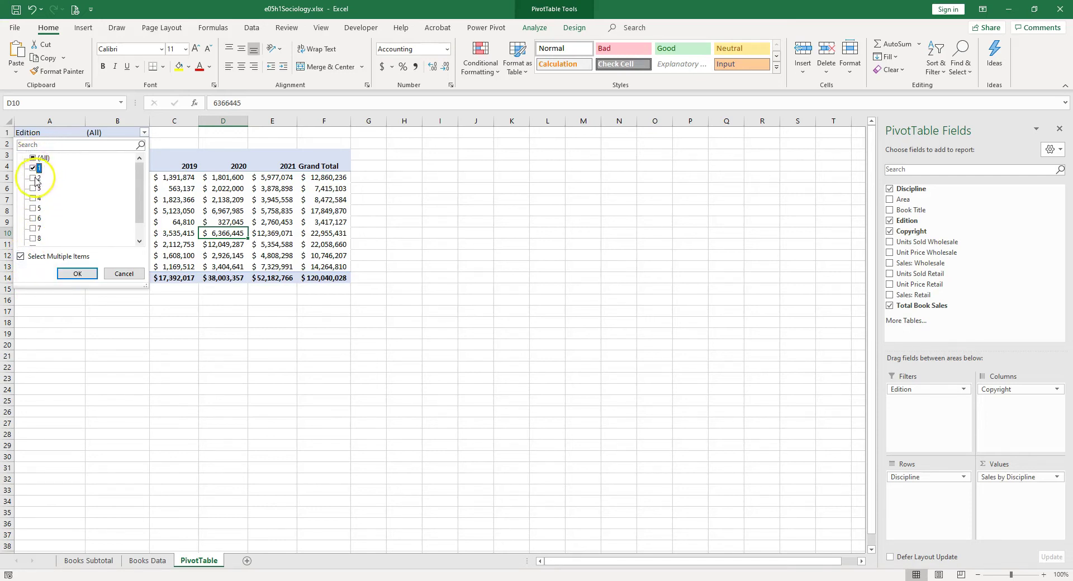
pyautogui.press('Return')
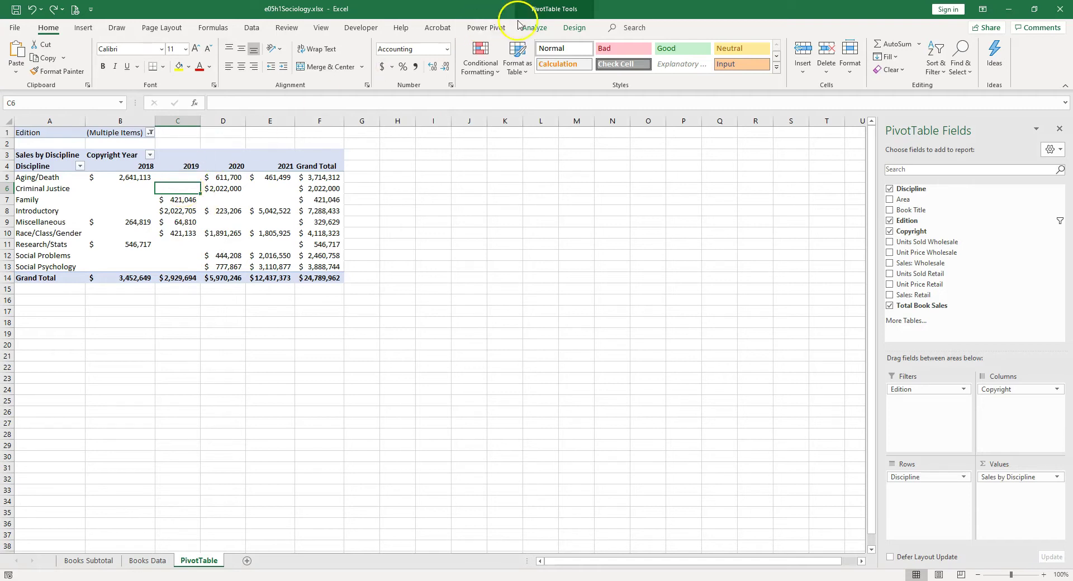
# - Insert a slicer for the Discipline field and enlarge it to about 3.09" high by 5.4" wide
pyautogui.click(536, 28)
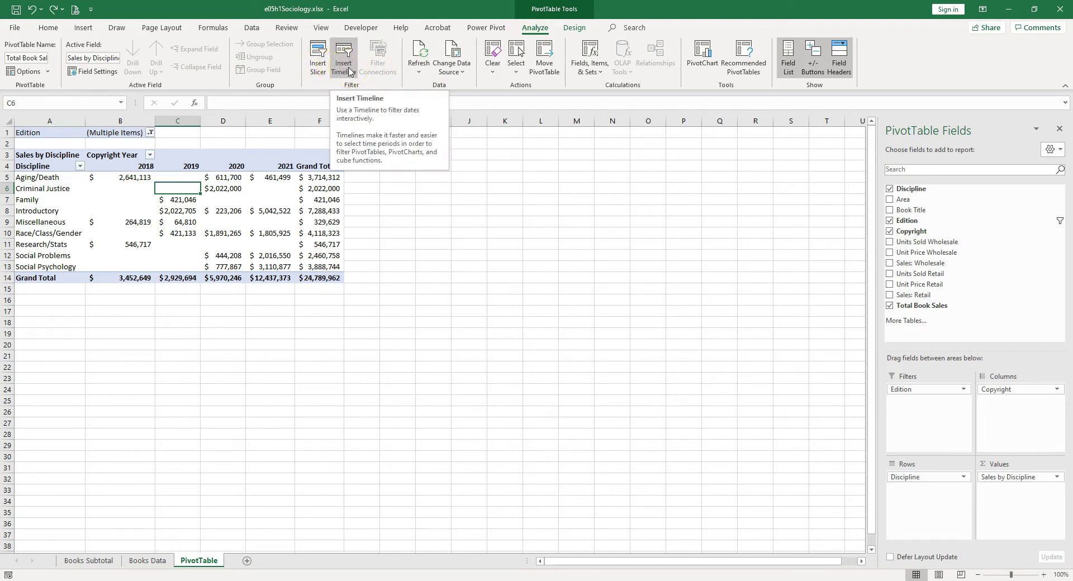
pyautogui.click(315, 63)
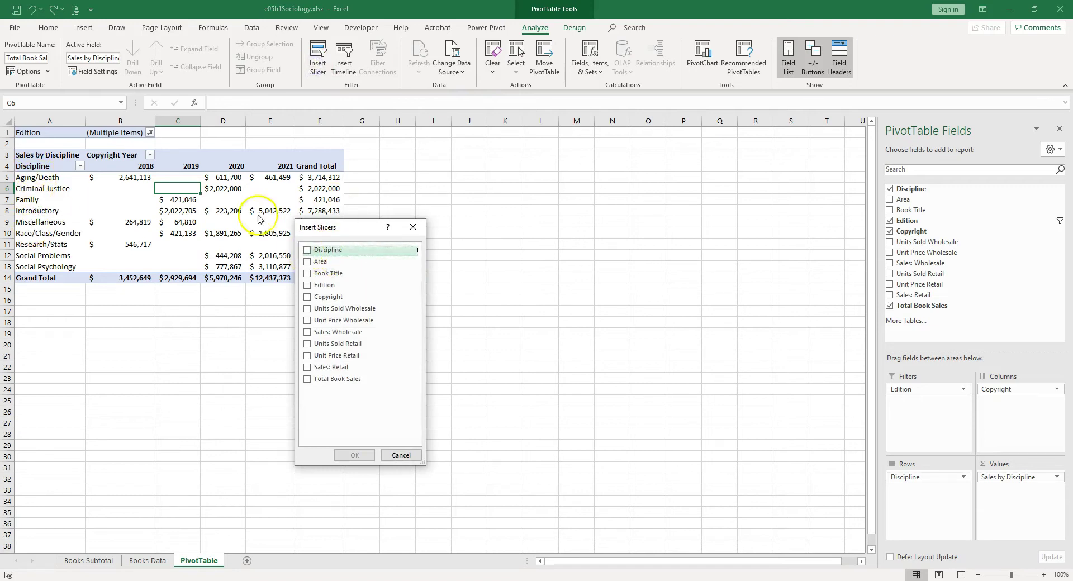
pyautogui.click(309, 251)
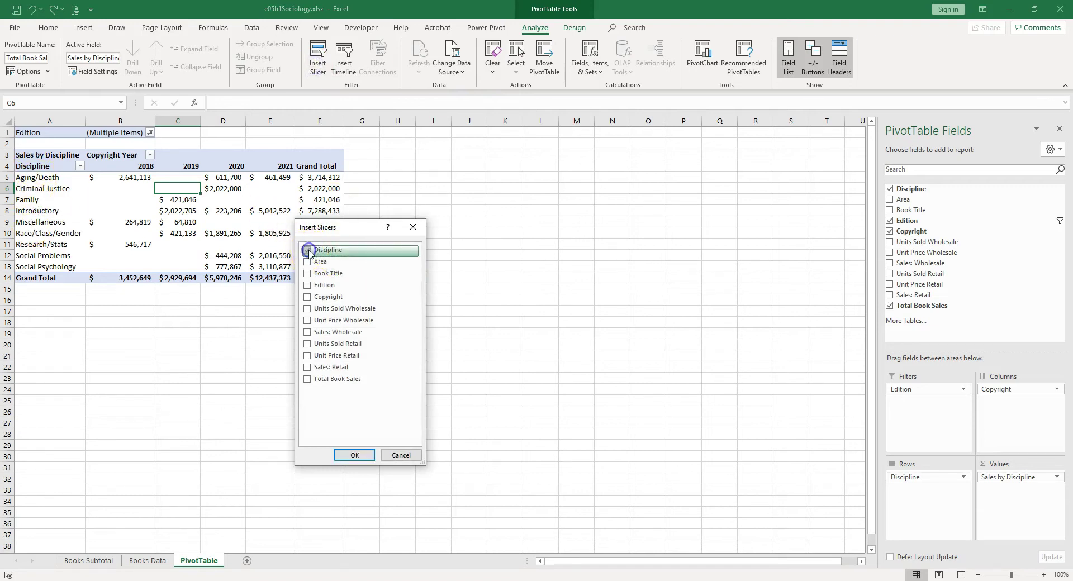
pyautogui.click(354, 454)
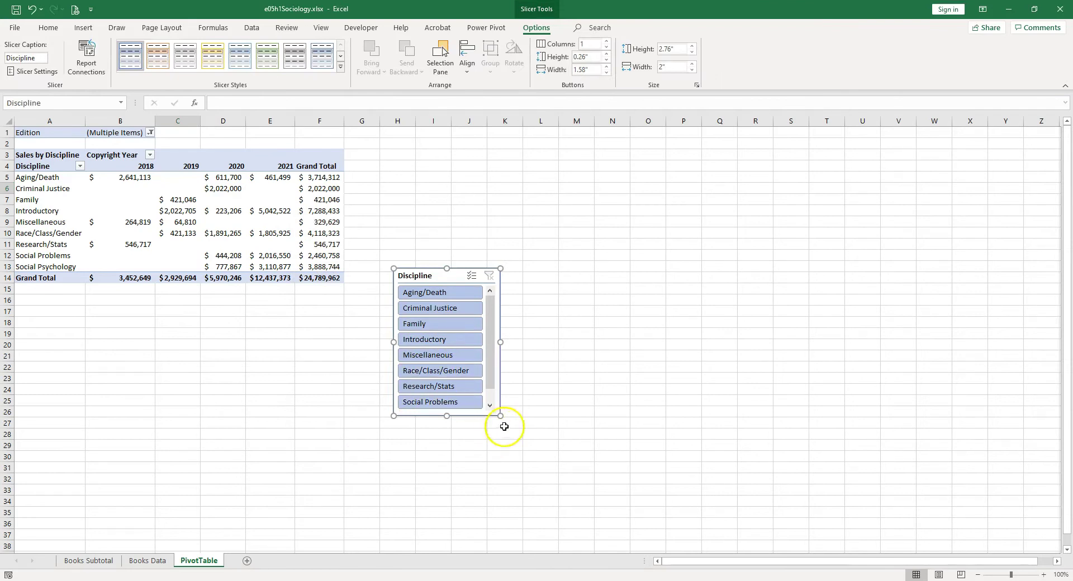
pyautogui.moveTo(500, 416); pyautogui.dragTo(683, 434)
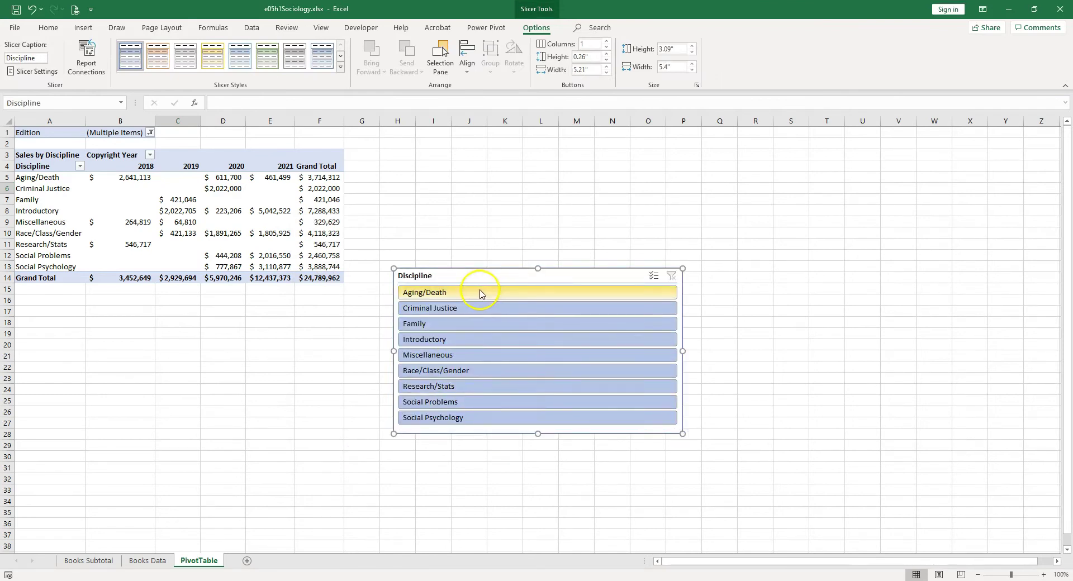
# - Filter the Discipline slicer to Criminal Justice, Introductory, Race/Class/Gender, Social Problems and Social Psychology
pyautogui.click(437, 309)
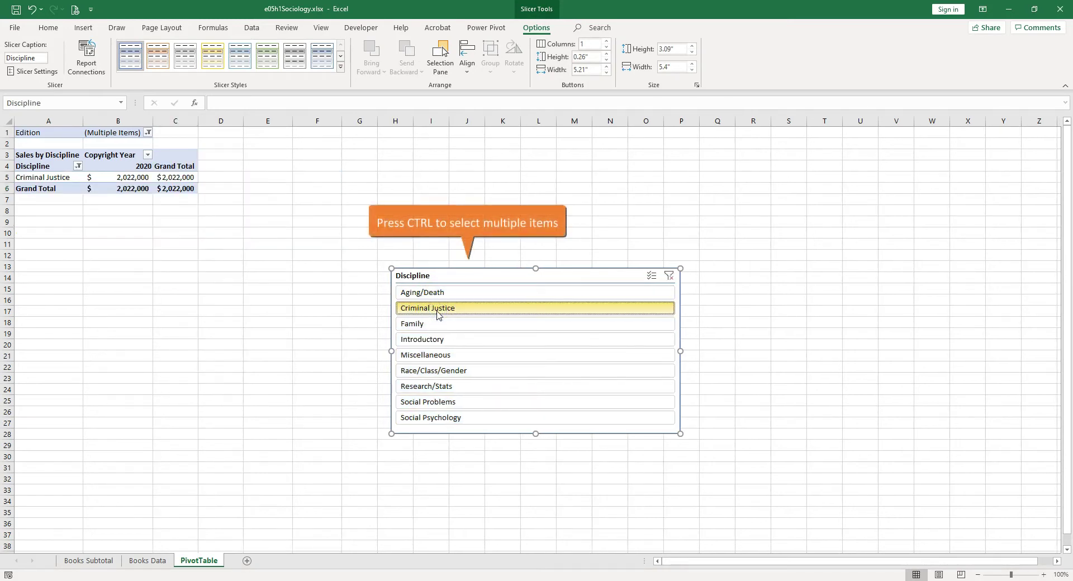
pyautogui.keyDown('ctrl'); pyautogui.click(429, 345); pyautogui.keyUp('ctrl')
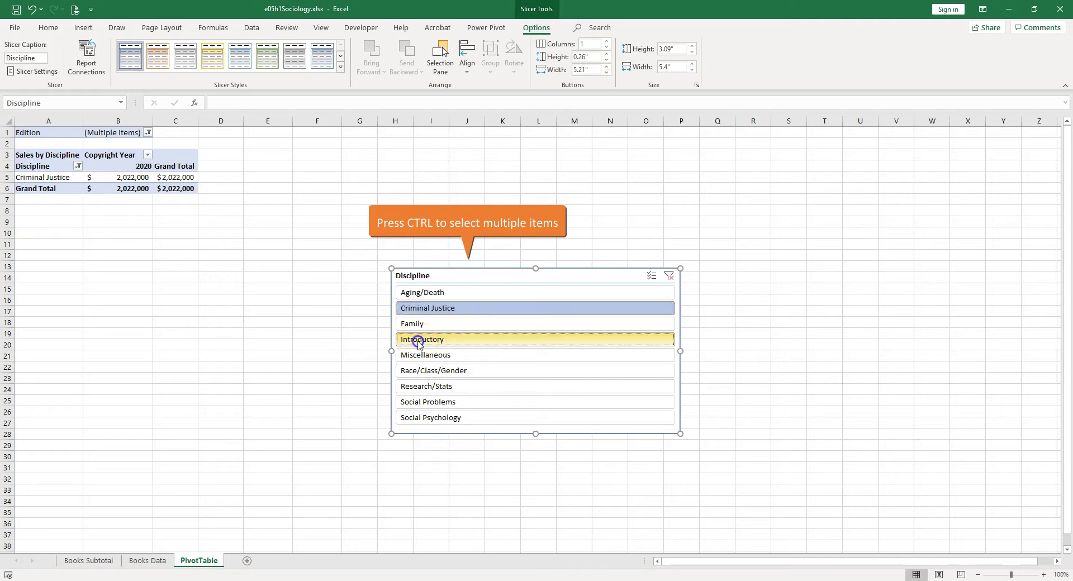
pyautogui.keyDown('ctrl'); pyautogui.click(430, 376); pyautogui.keyUp('ctrl')
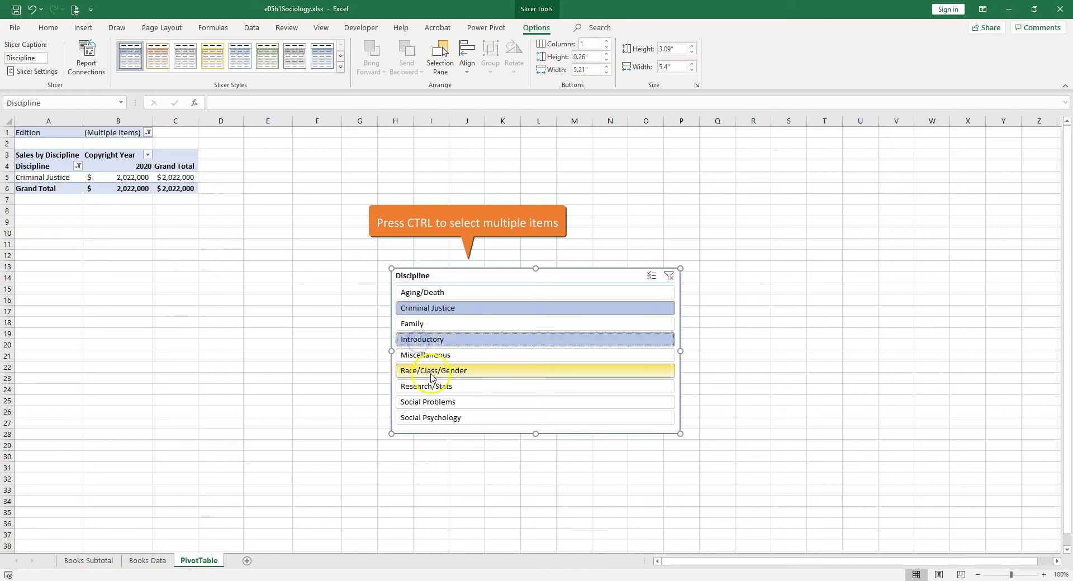
pyautogui.keyDown('ctrl'); pyautogui.click(437, 403); pyautogui.keyUp('ctrl')
pyautogui.keyDown('ctrl'); pyautogui.click(441, 419); pyautogui.keyUp('ctrl')
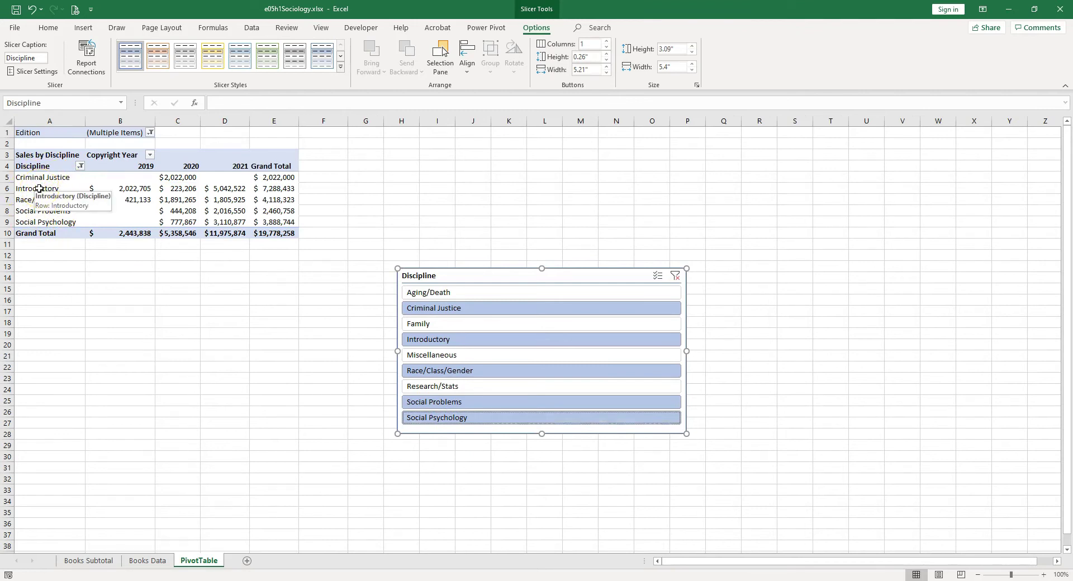
# - Move the Discipline slicer up beside the PivotTable and apply the light orange slicer style
pyautogui.moveTo(476, 276); pyautogui.dragTo(423, 164)
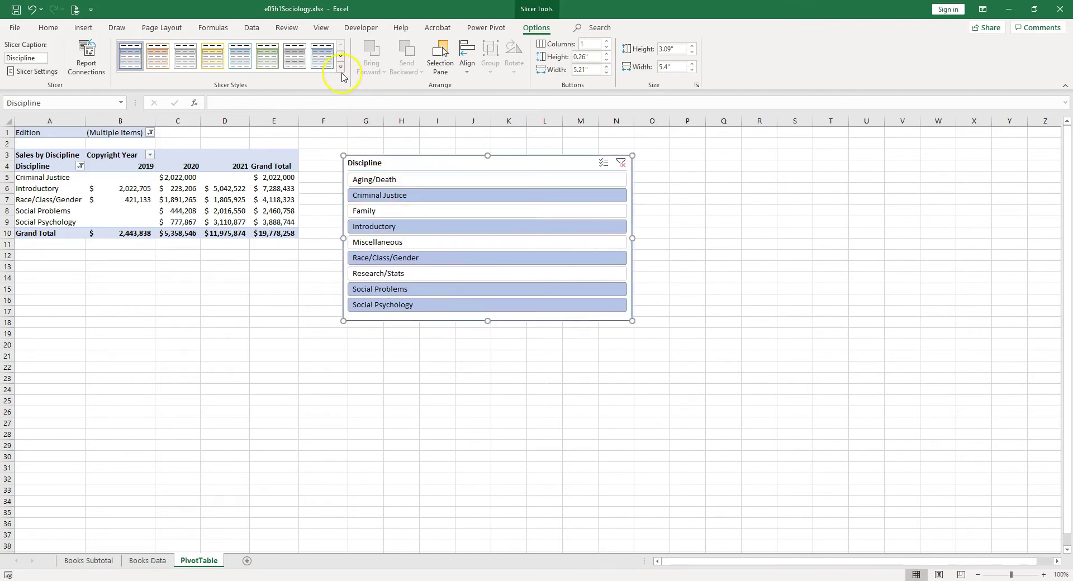
pyautogui.click(212, 56)
pyautogui.click(162, 62)
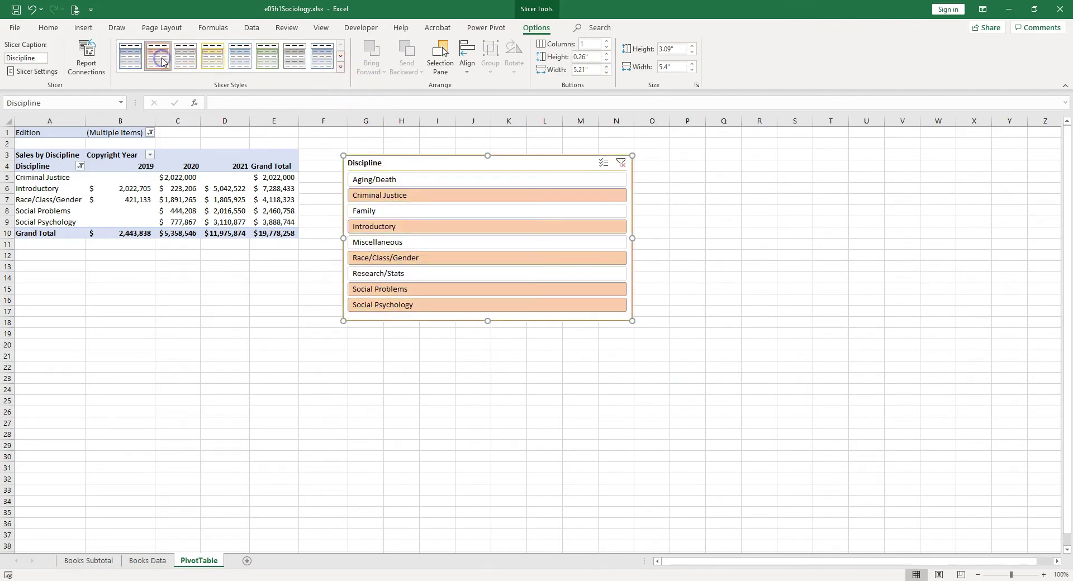
pyautogui.click(341, 68)
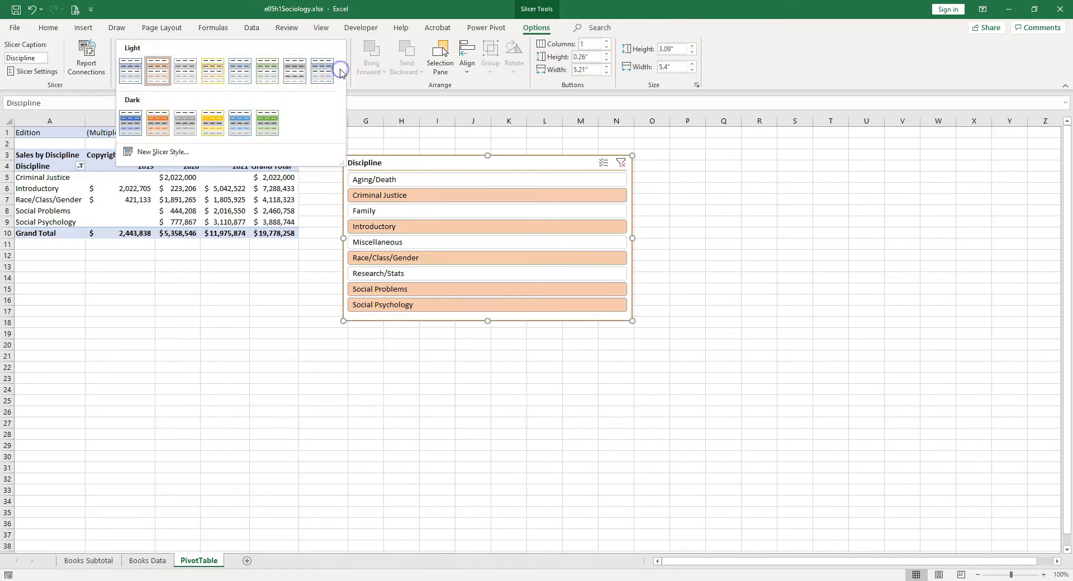
# - Set the Discipline slicer to display its buttons in 2 columns
pyautogui.click(606, 43)
pyautogui.click(607, 43)
pyautogui.click(606, 43)
pyautogui.click(606, 43)
pyautogui.click(607, 44)
pyautogui.click(607, 43)
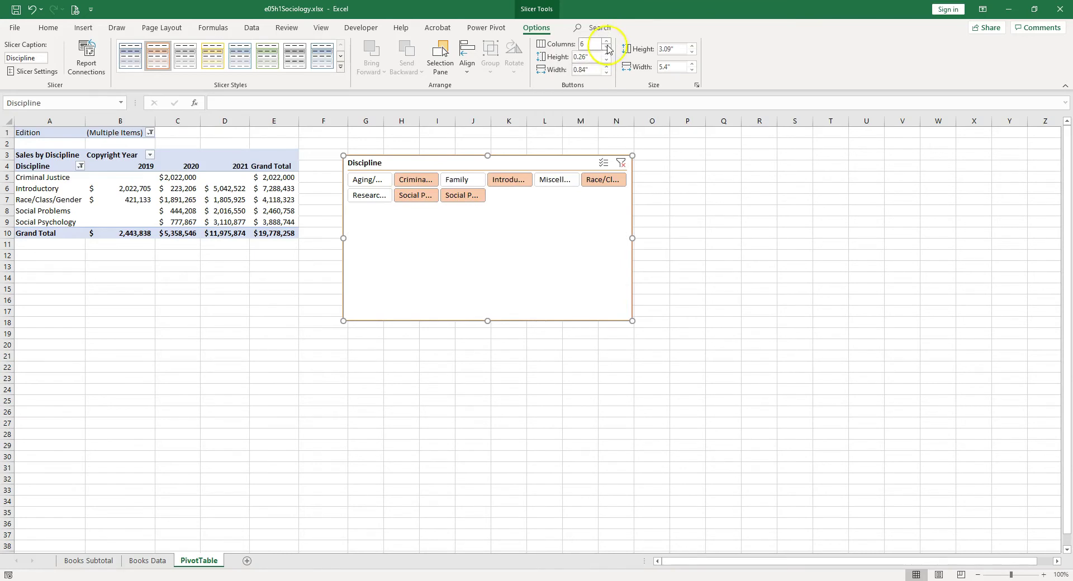
pyautogui.click(606, 46)
pyautogui.click(607, 46)
pyautogui.click(606, 46)
pyautogui.click(606, 46)
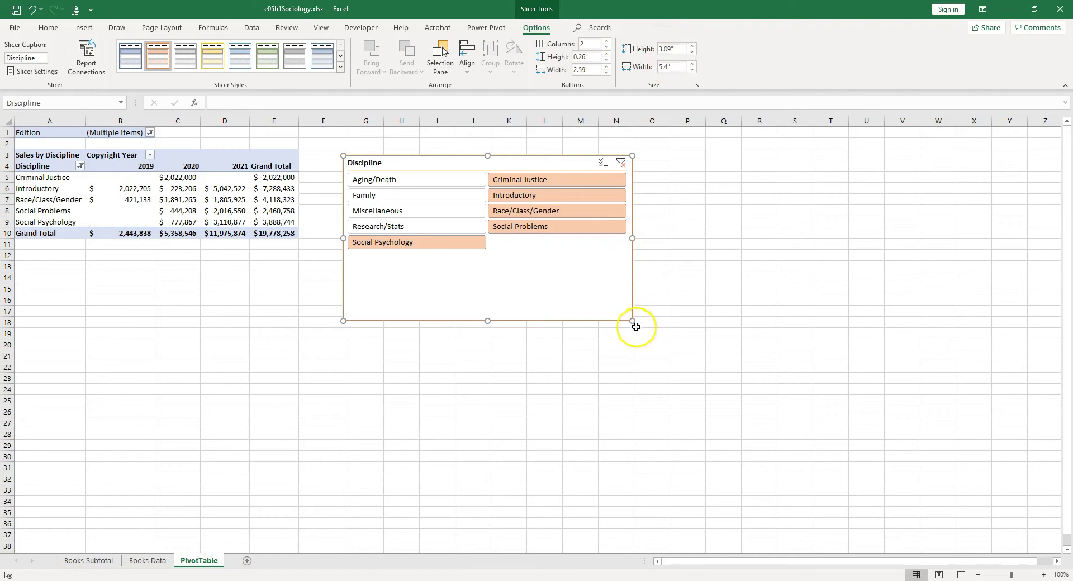
# - Shrink the Discipline slicer to about 1.89" high by 3.71" wide and align it with row 1, starting at column F
pyautogui.moveTo(628, 317); pyautogui.dragTo(542, 278)
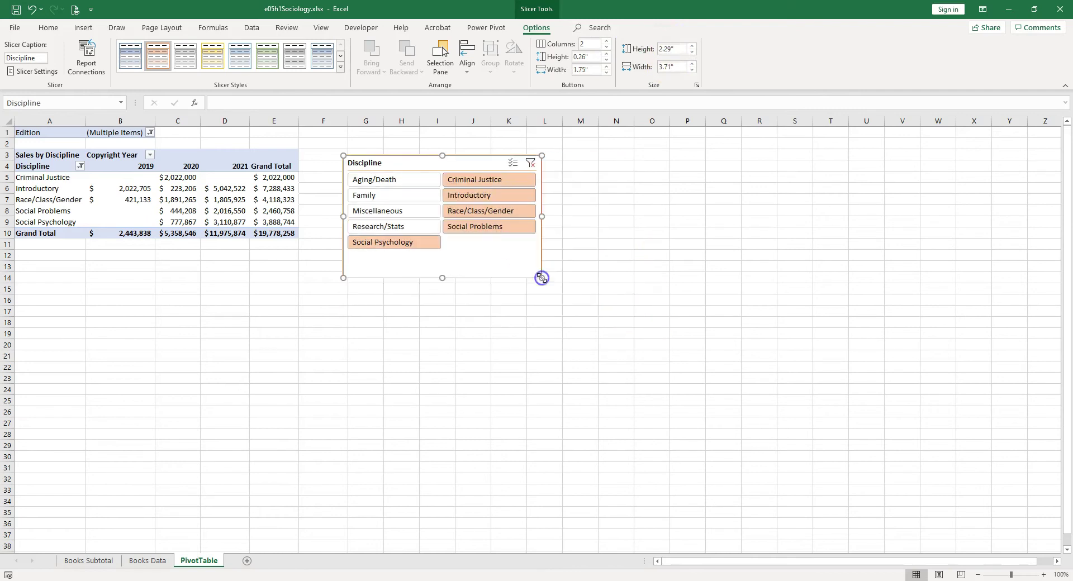
pyautogui.moveTo(442, 278); pyautogui.dragTo(443, 256)
pyautogui.moveTo(417, 158); pyautogui.dragTo(375, 133)
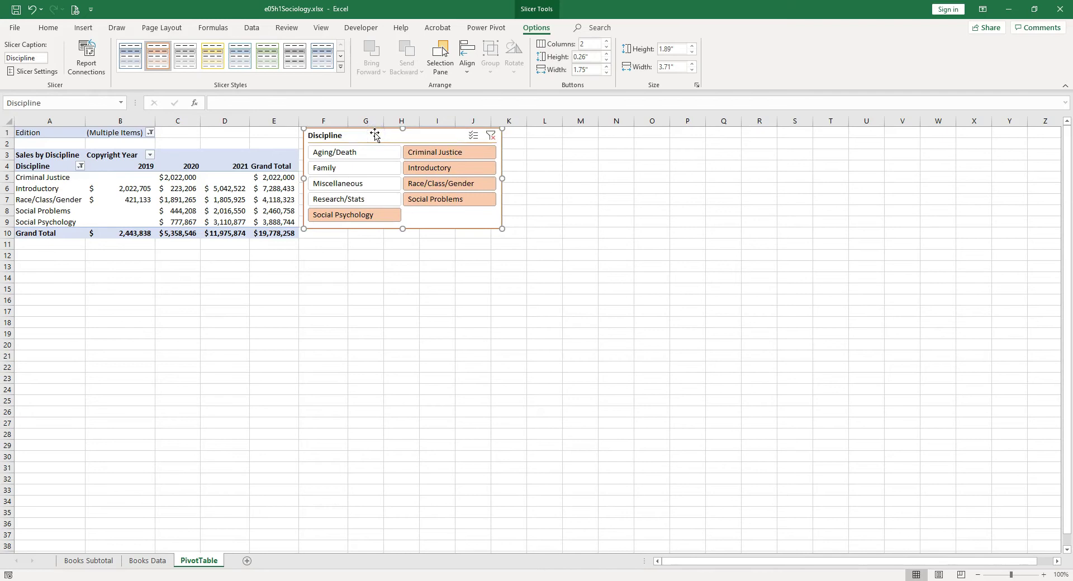
# - Apply a blue Medium PivotTable style with a solid blue header to the PivotTable
pyautogui.click(204, 197)
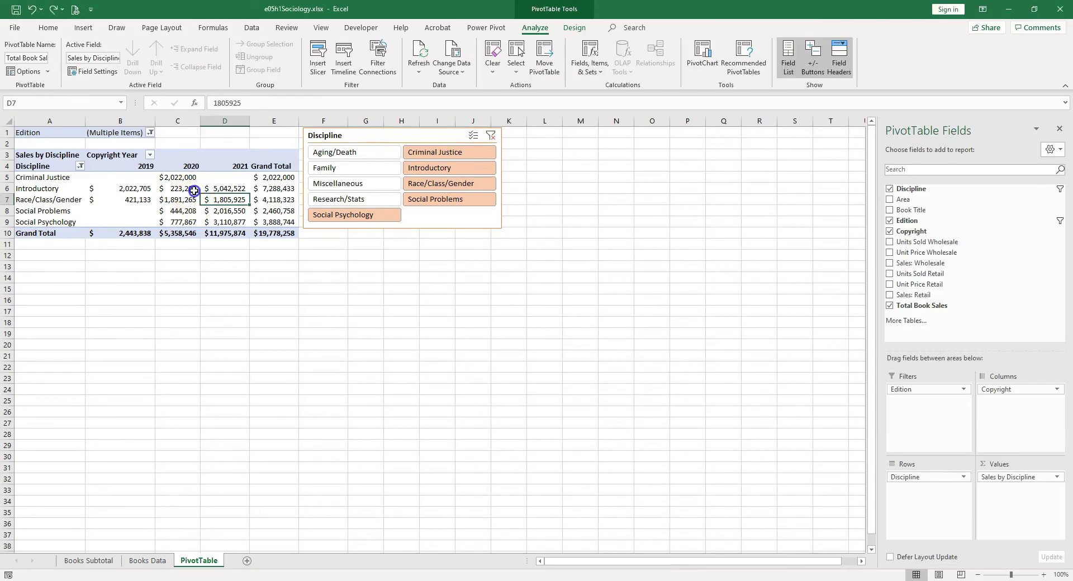
pyautogui.click(572, 31)
pyautogui.click(544, 67)
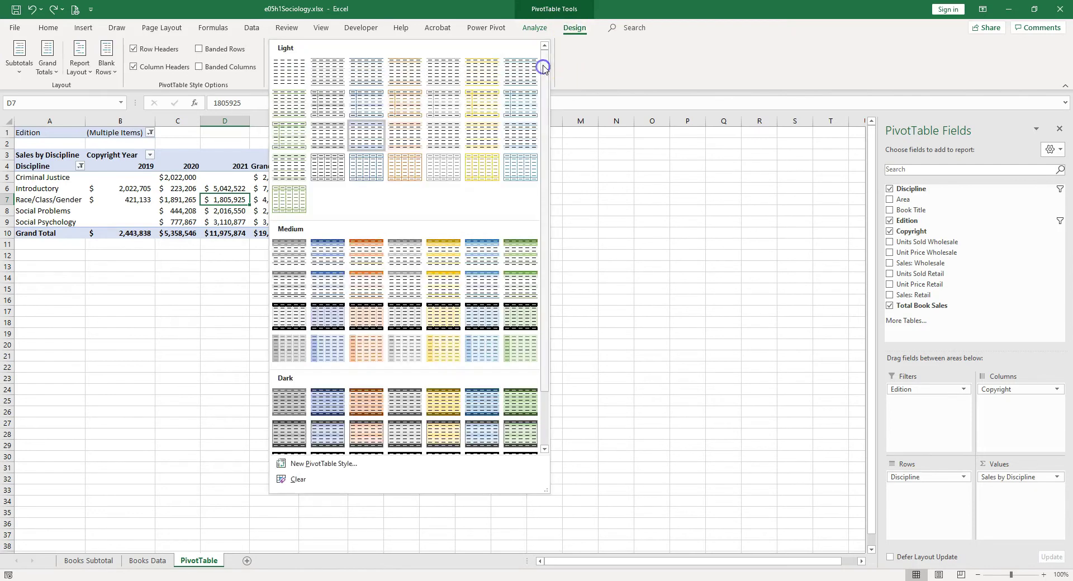
pyautogui.press('Escape')
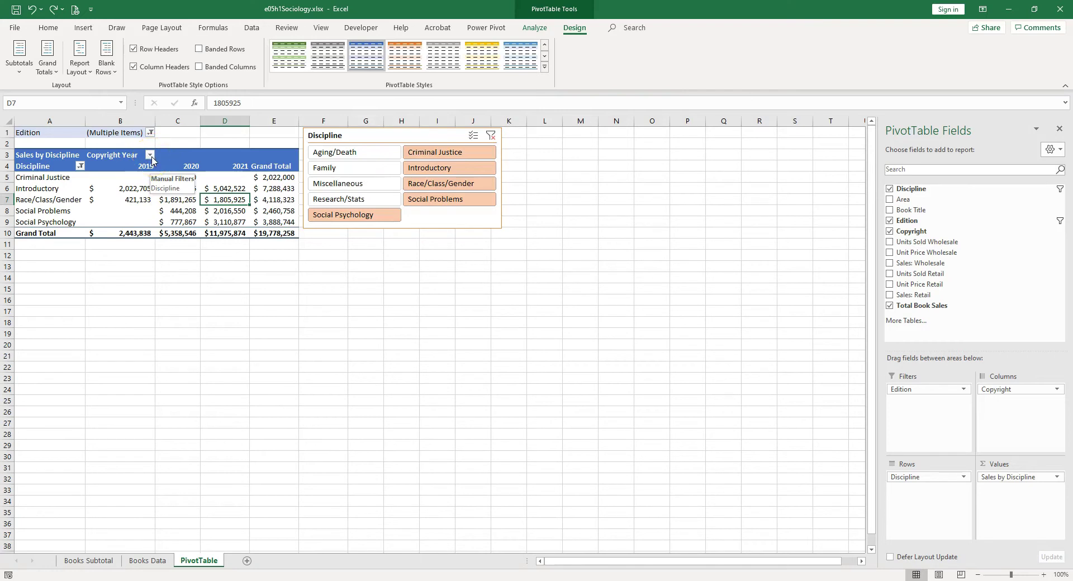
# - Filter the Copyright Year field to show only 2020 and 2021
pyautogui.click(148, 156)
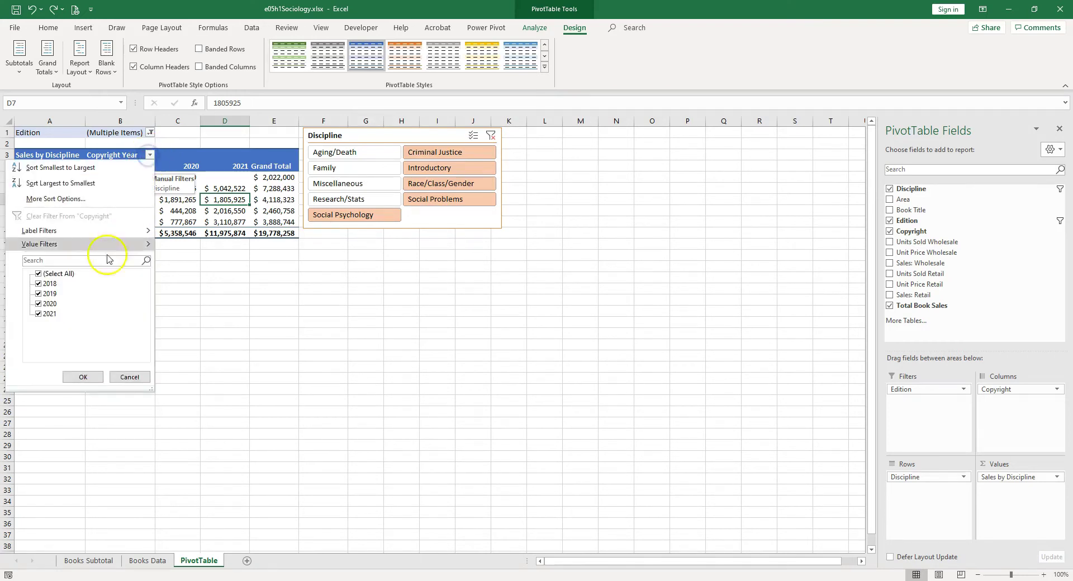
pyautogui.click(38, 274)
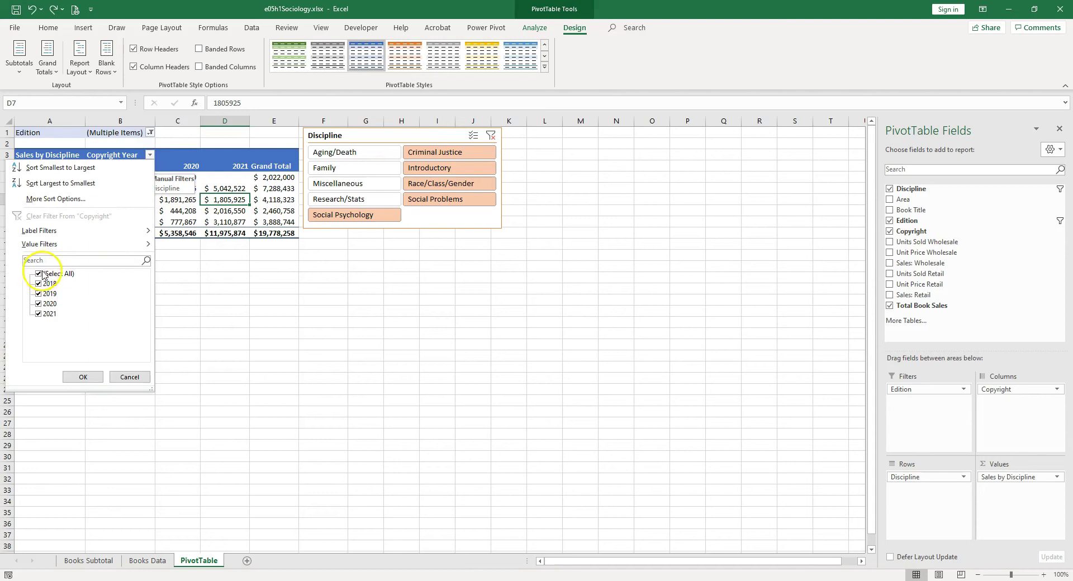
pyautogui.click(38, 303)
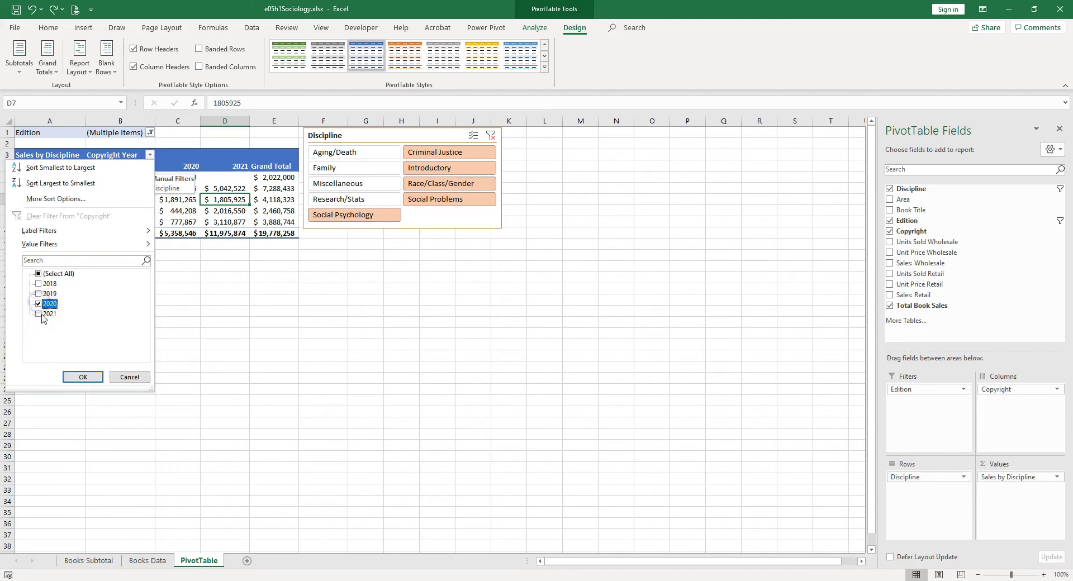
pyautogui.click(38, 314)
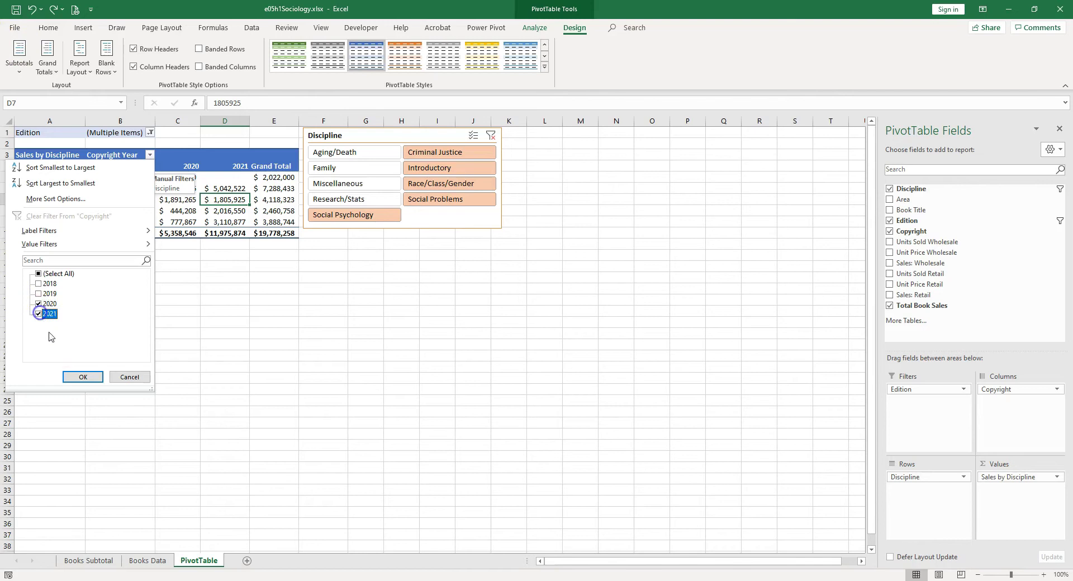
pyautogui.click(83, 376)
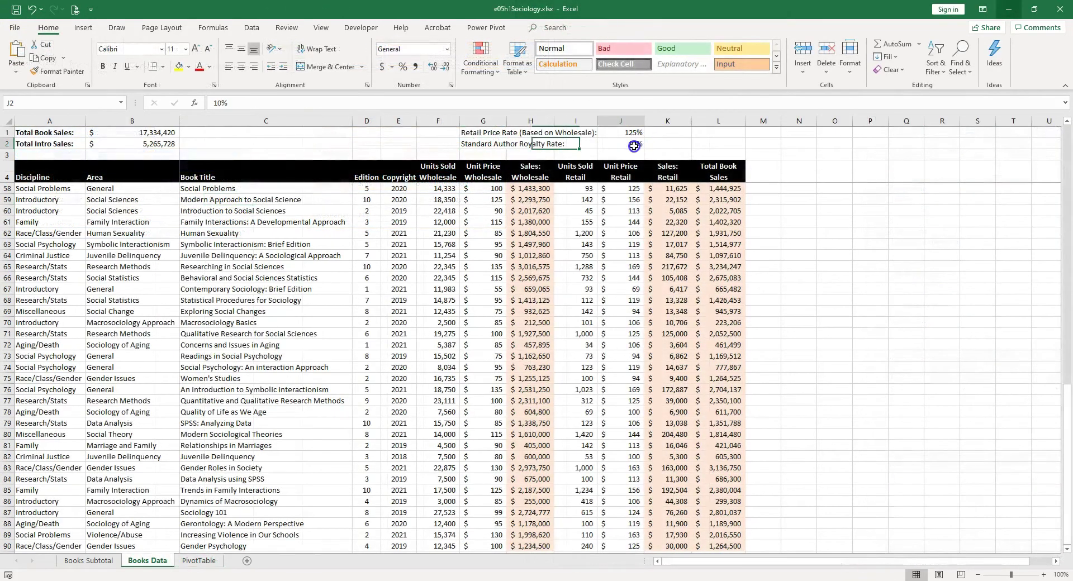
# - Check the Standard Author Royalty Rate in cell J2 of the Books Data sheet and return to the PivotTable sheet
pyautogui.click(634, 146)
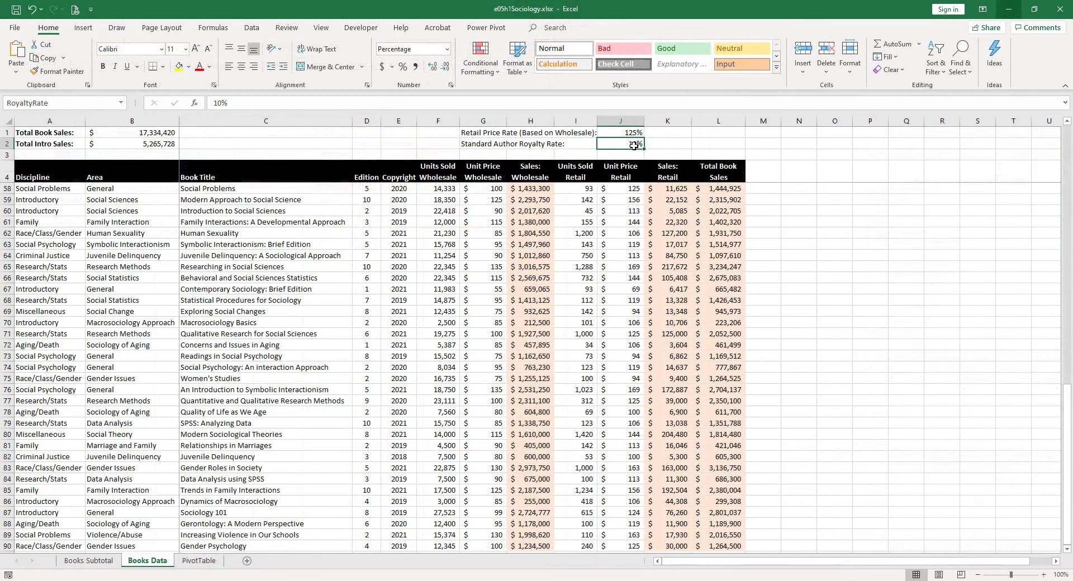
pyautogui.click(198, 561)
pyautogui.click(246, 188)
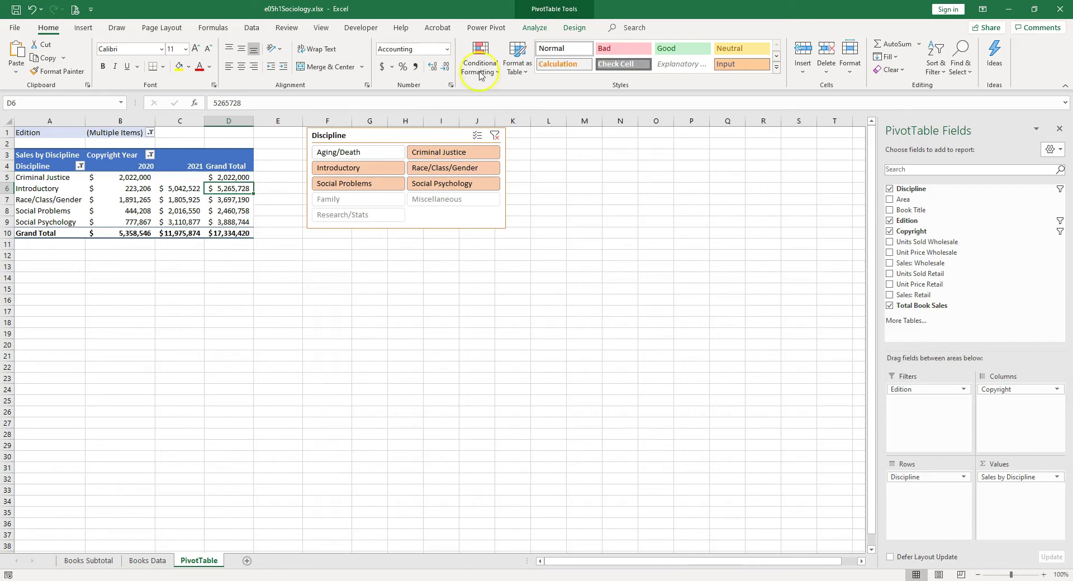
# - Insert a calculated field named Author Royalties with the formula = 0.1*'Total Book Sales' into the PivotTable
pyautogui.click(536, 28)
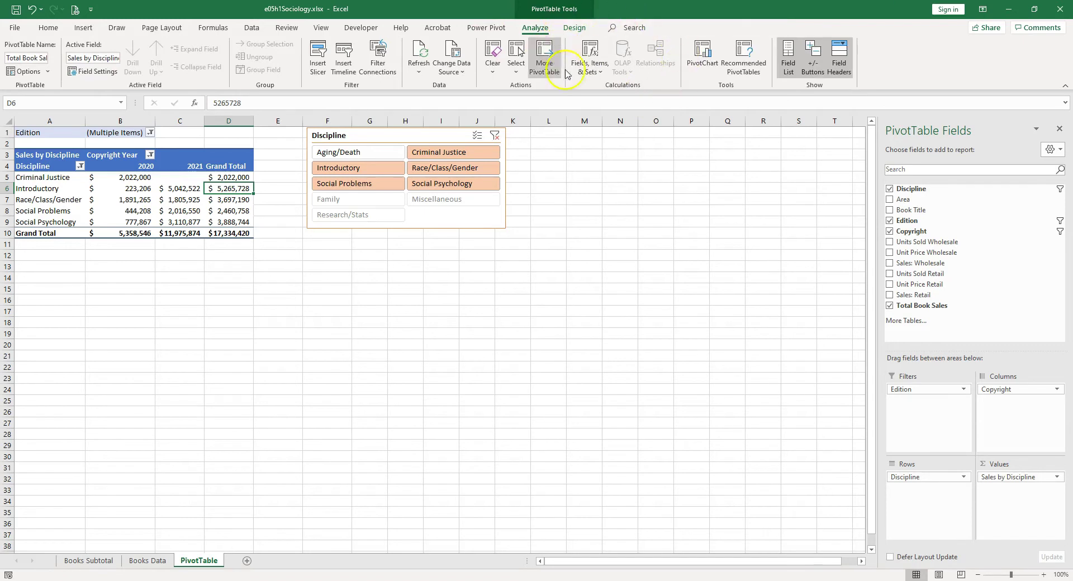
pyautogui.click(636, 29)
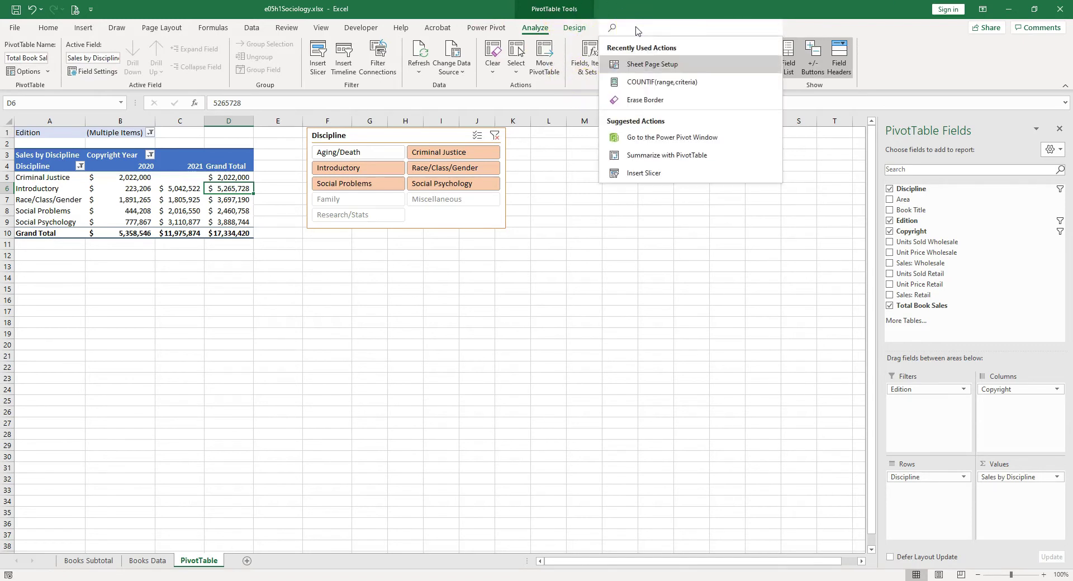
pyautogui.write('calcul')
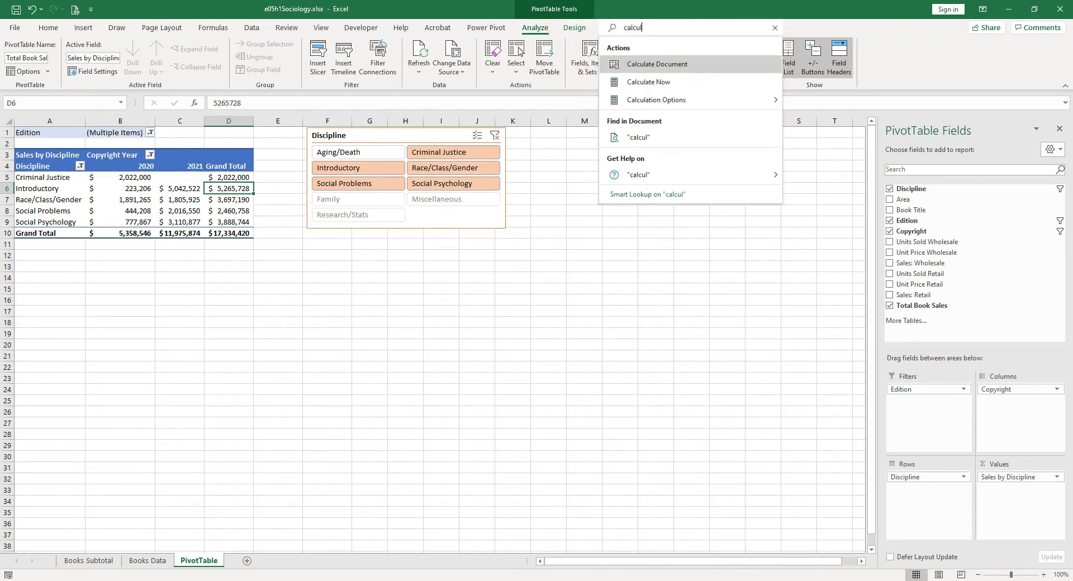
pyautogui.write('ated fielf')
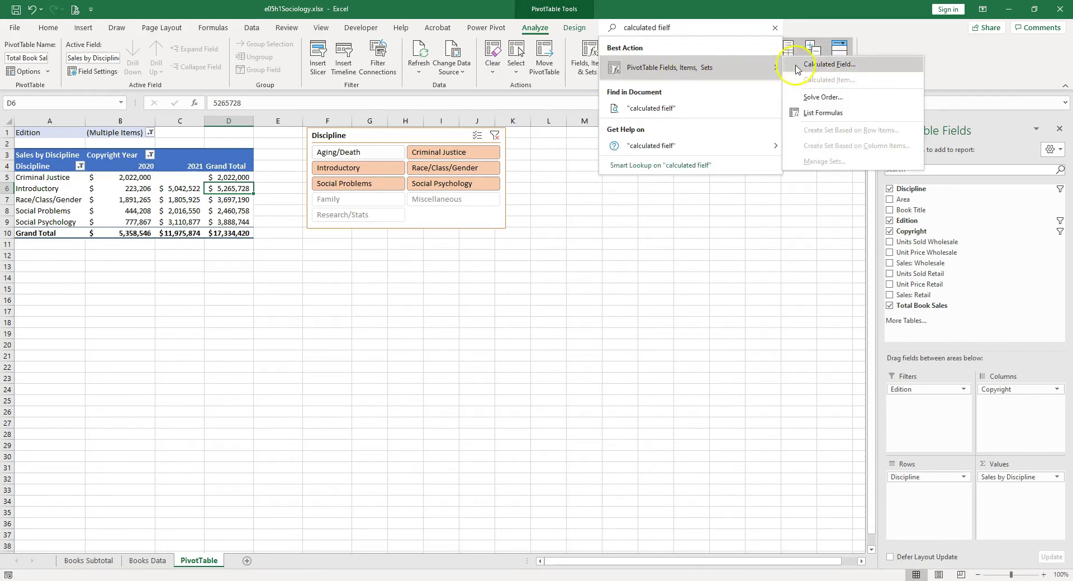
pyautogui.click(799, 67)
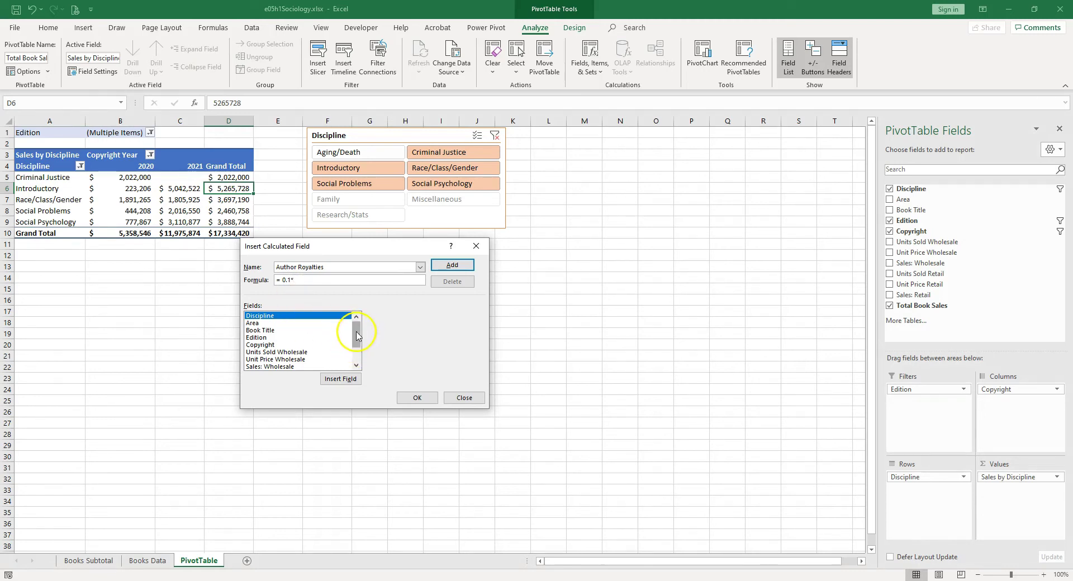
pyautogui.click(357, 360)
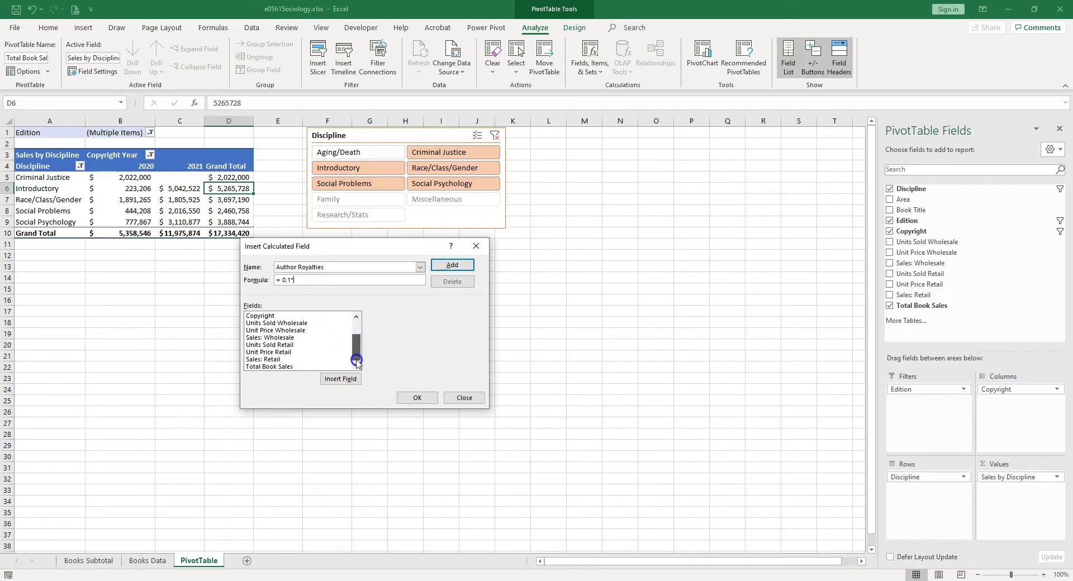
pyautogui.doubleClick(253, 367)
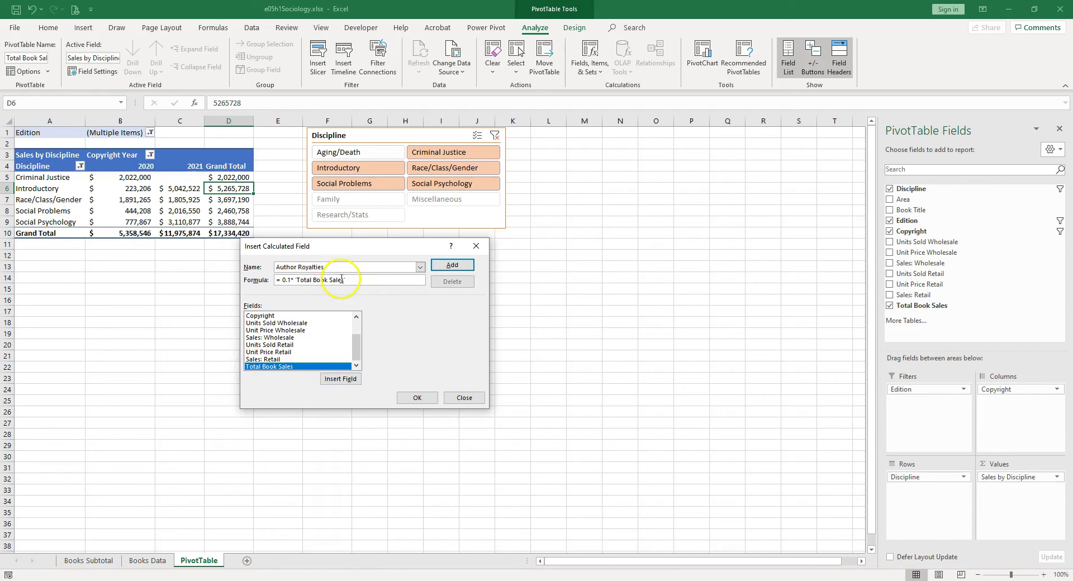
pyautogui.click(452, 264)
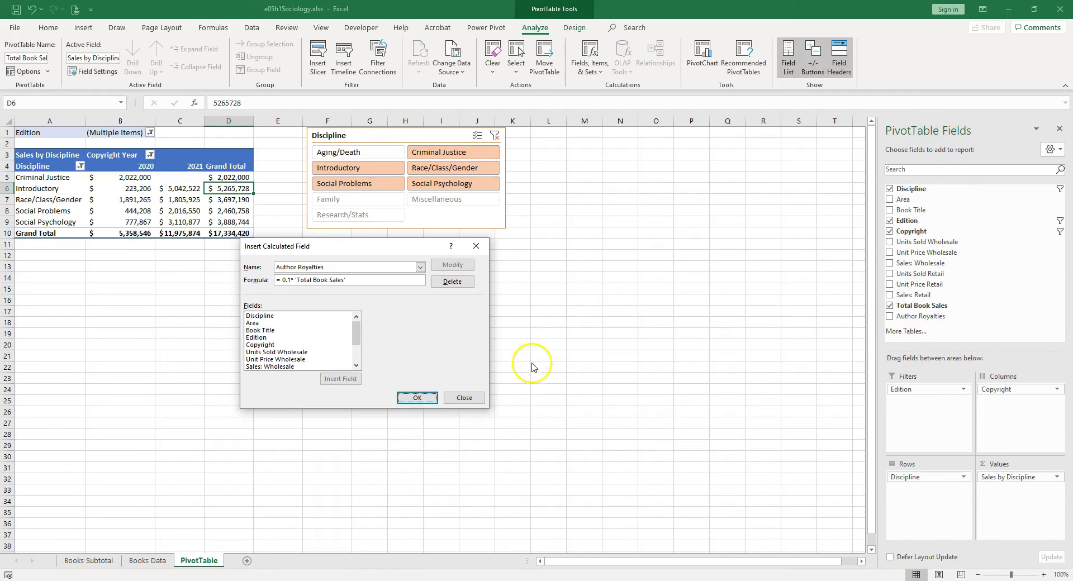
pyautogui.click(417, 398)
# - Move the Discipline slicer below the PivotTable, starting at A12, and wrap the text in header cells A3:G5
pyautogui.moveTo(469, 139); pyautogui.dragTo(60, 259)
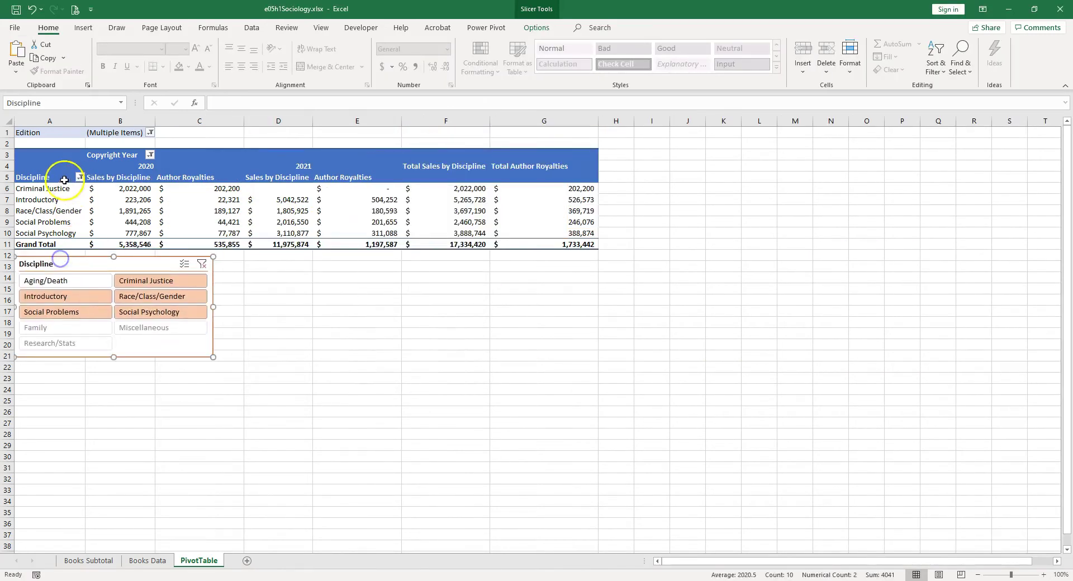
pyautogui.moveTo(34, 157); pyautogui.dragTo(524, 181)
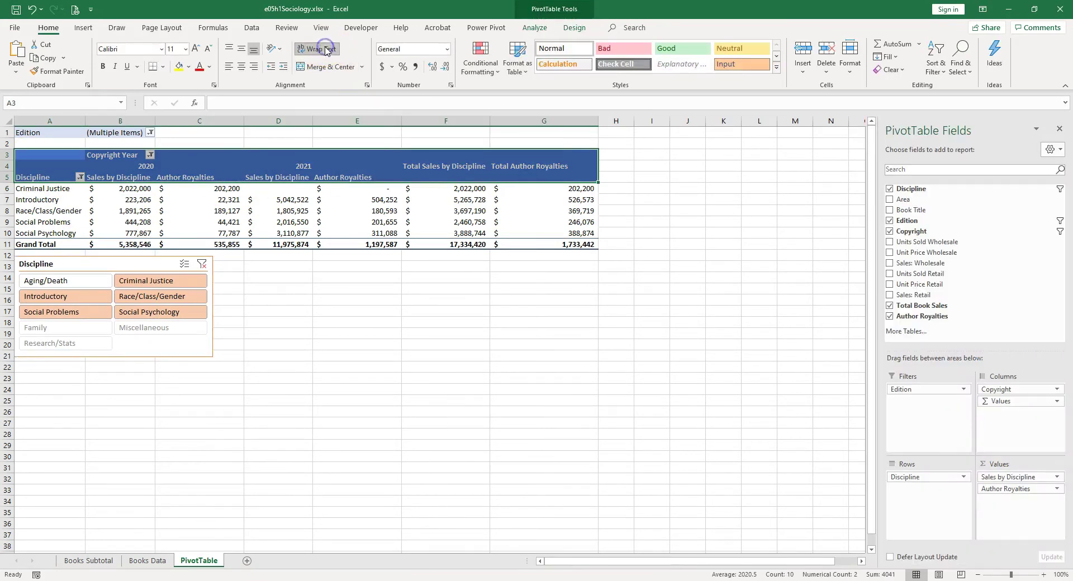
# - Narrow columns A through G to one uniform width, and autofit column B to its contents
pyautogui.moveTo(70, 121); pyautogui.dragTo(444, 133)
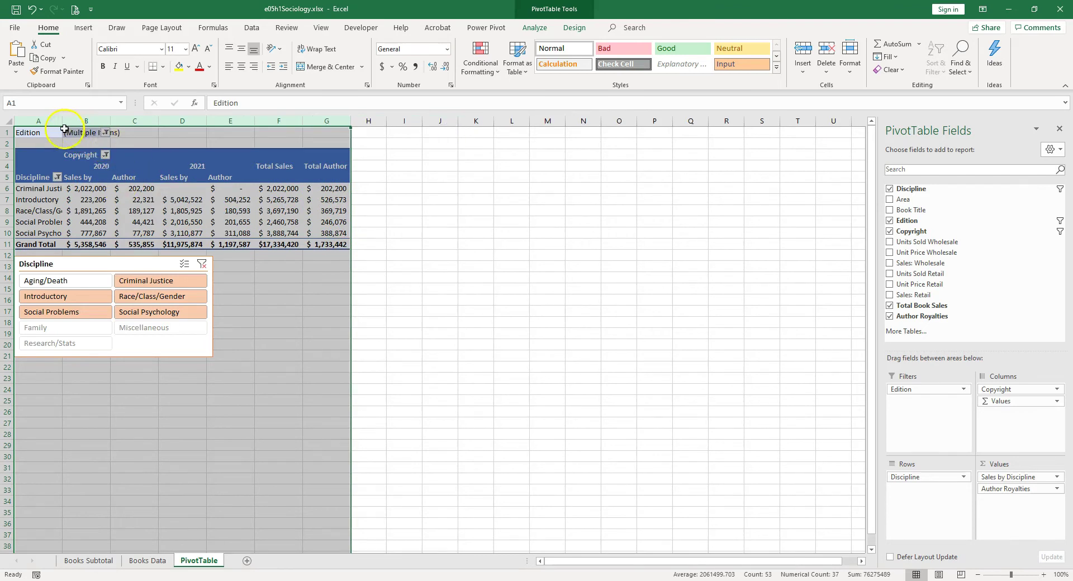
pyautogui.click(45, 166)
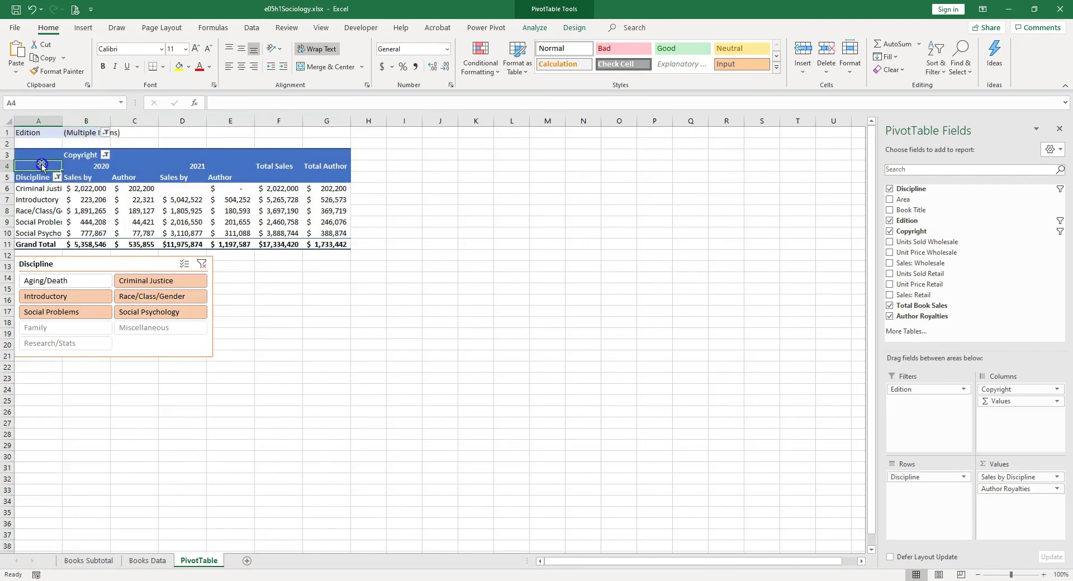
pyautogui.doubleClick(110, 121)
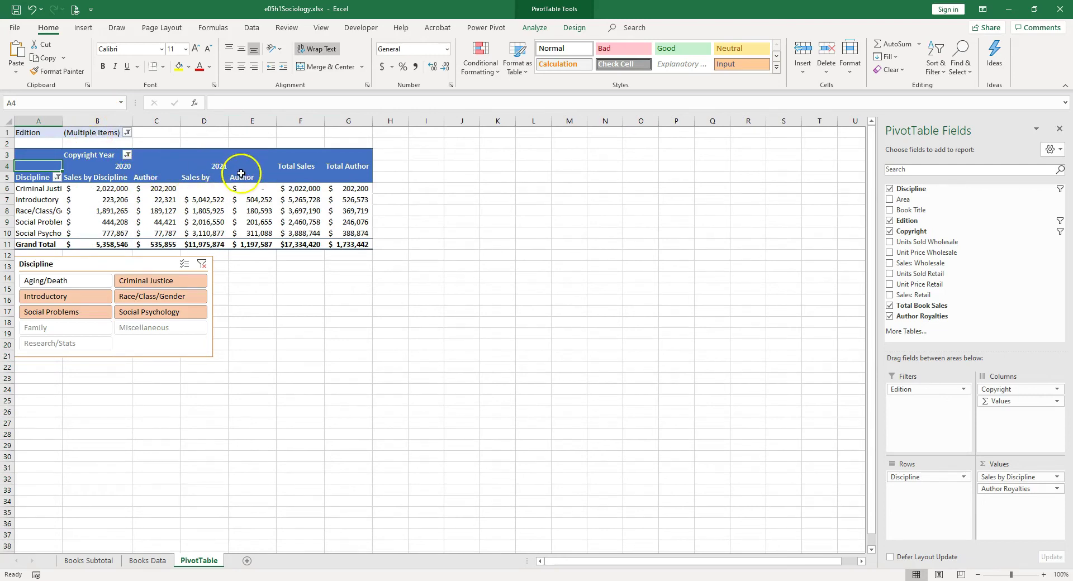
# - Increase the heights of rows 4 and 5 so the wrapped PivotTable headings fit on two lines
pyautogui.click(292, 166)
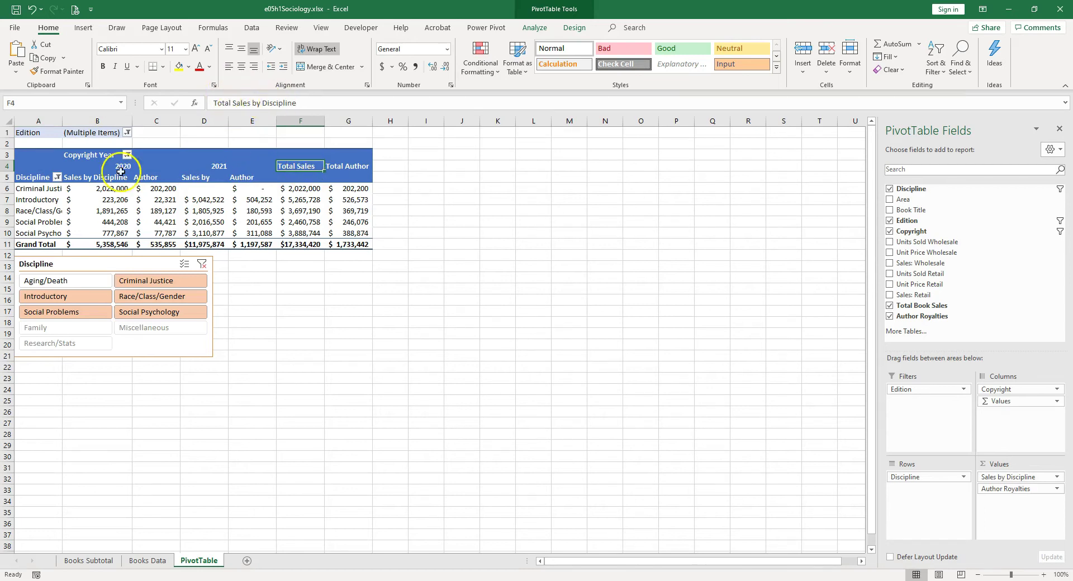
pyautogui.moveTo(5, 171)
pyautogui.mouseDown()
pyautogui.moveTo(5, 159)
pyautogui.moveTo(7, 188)
pyautogui.mouseUp()
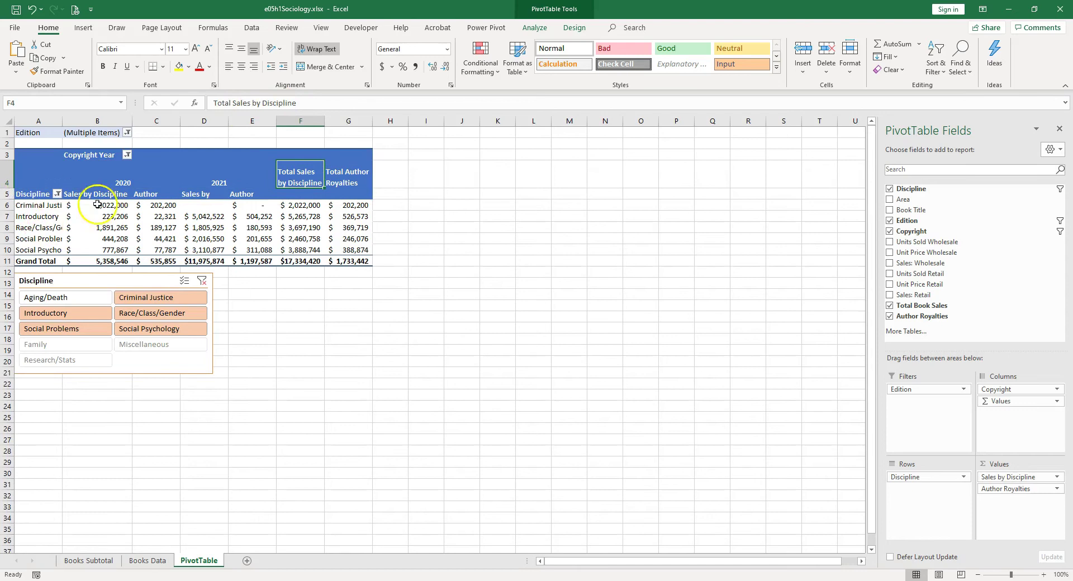
pyautogui.click(194, 190)
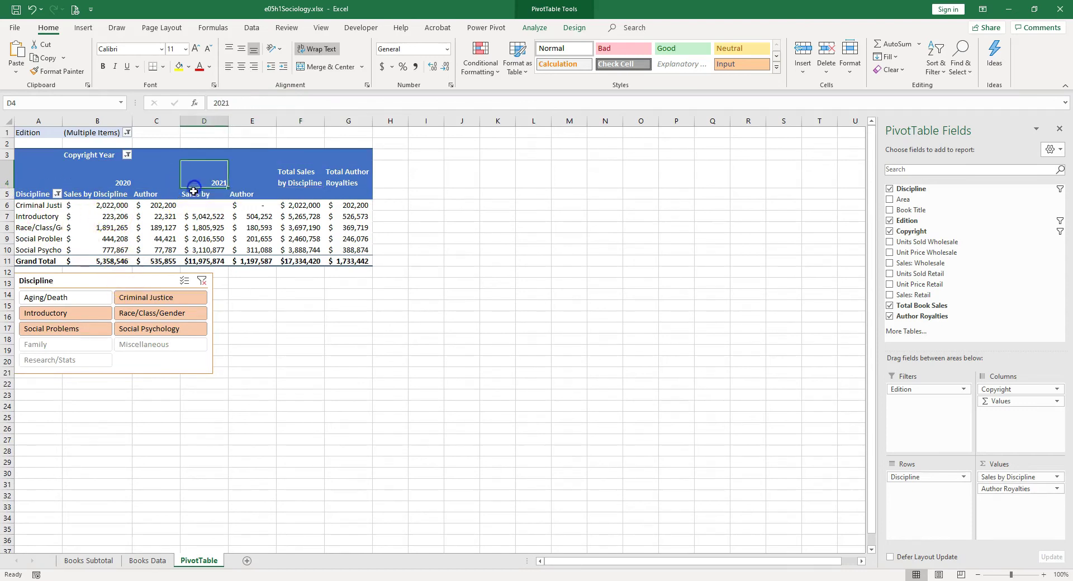
pyautogui.click(196, 205)
pyautogui.moveTo(7, 202); pyautogui.dragTo(6, 220)
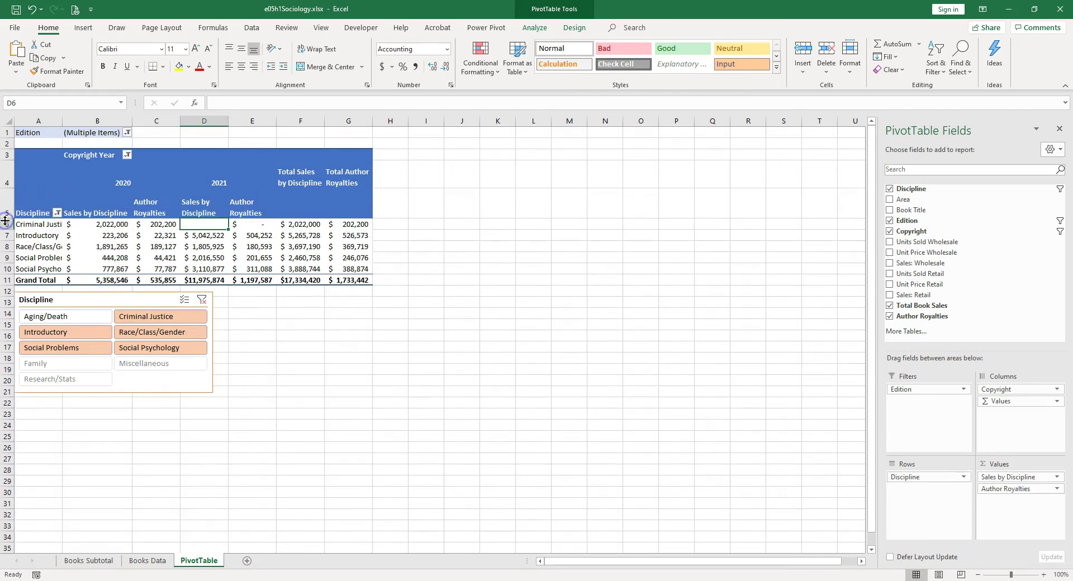
pyautogui.click(205, 210)
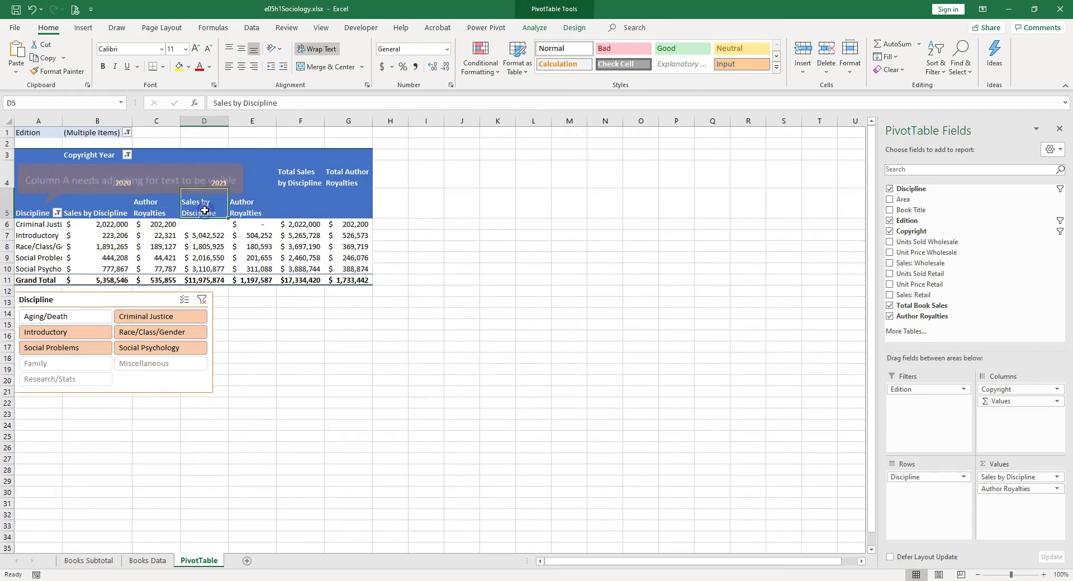
pyautogui.click(299, 177)
pyautogui.click(351, 182)
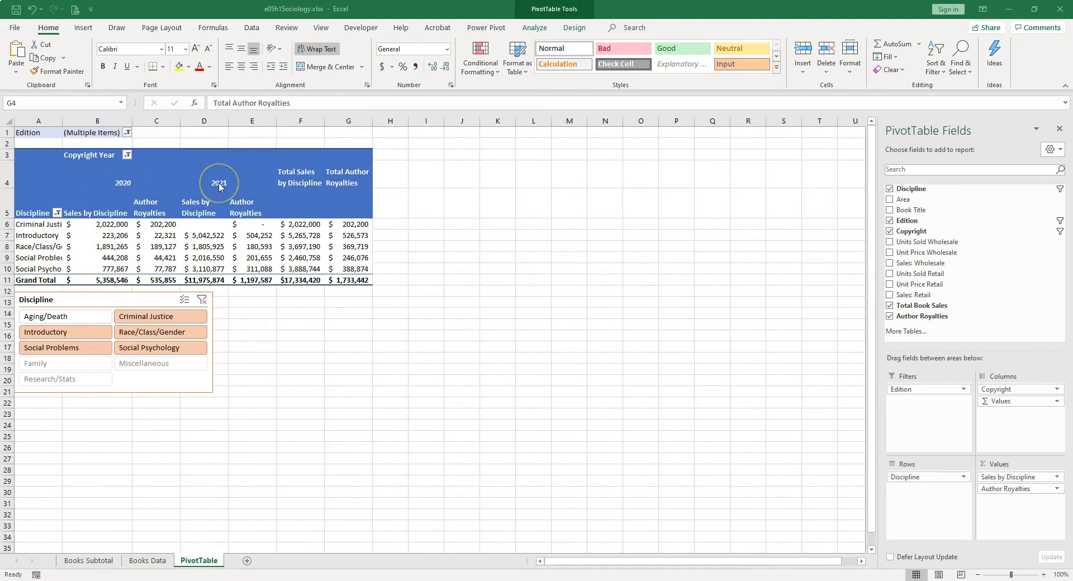
# - Duplicate the PivotTable sheet after the original and keep the field list shown on the copy
pyautogui.click(197, 246)
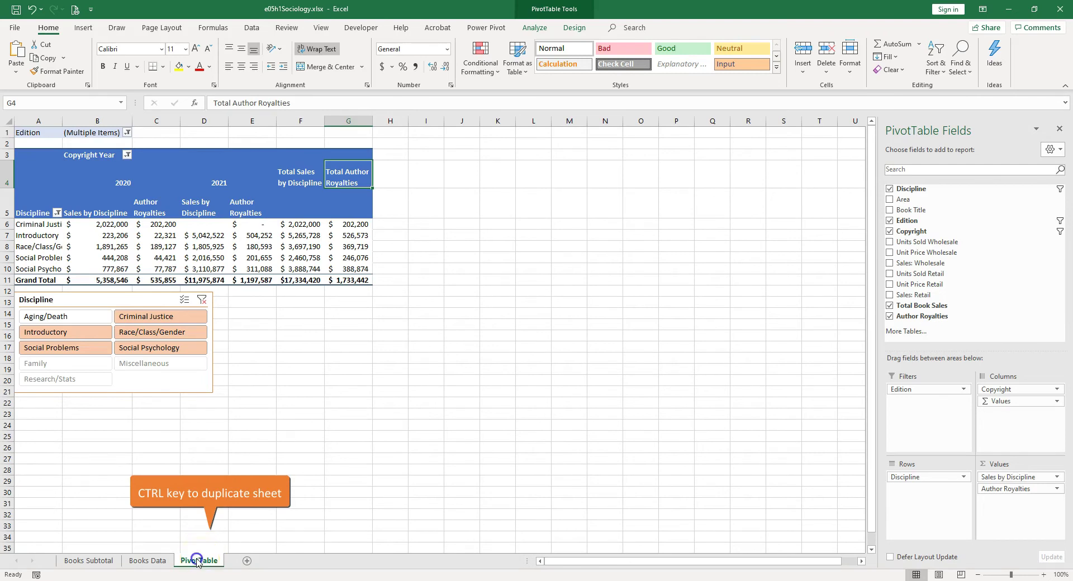
pyautogui.moveTo(216, 550); pyautogui.dragTo(244, 546)
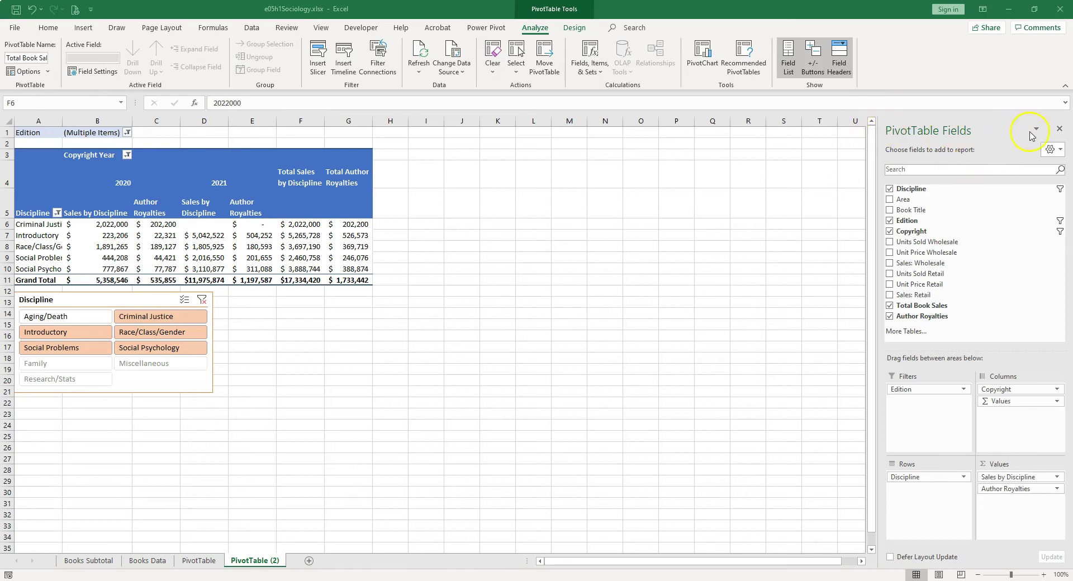
pyautogui.click(1060, 132)
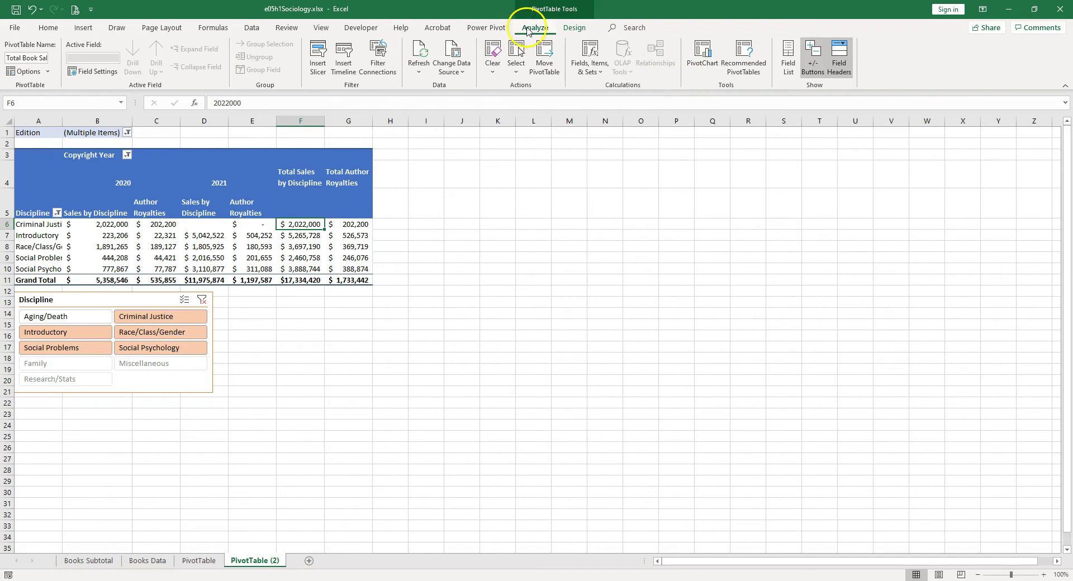
pyautogui.click(794, 54)
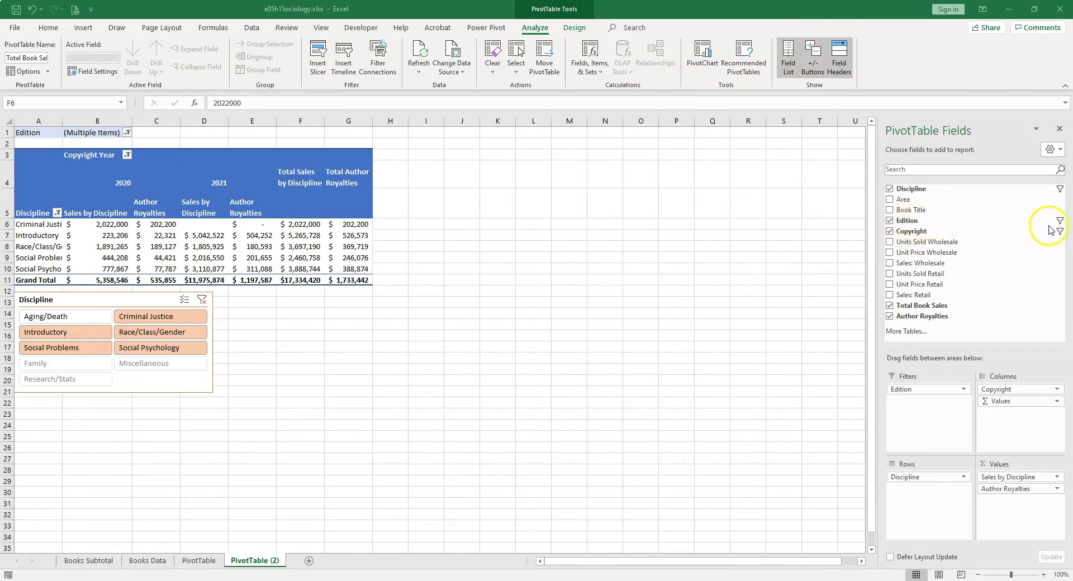
# - Clear the Discipline, Edition and Copyright filters from the PivotTable on the duplicated sheet
pyautogui.click(1060, 190)
pyautogui.click(1058, 190)
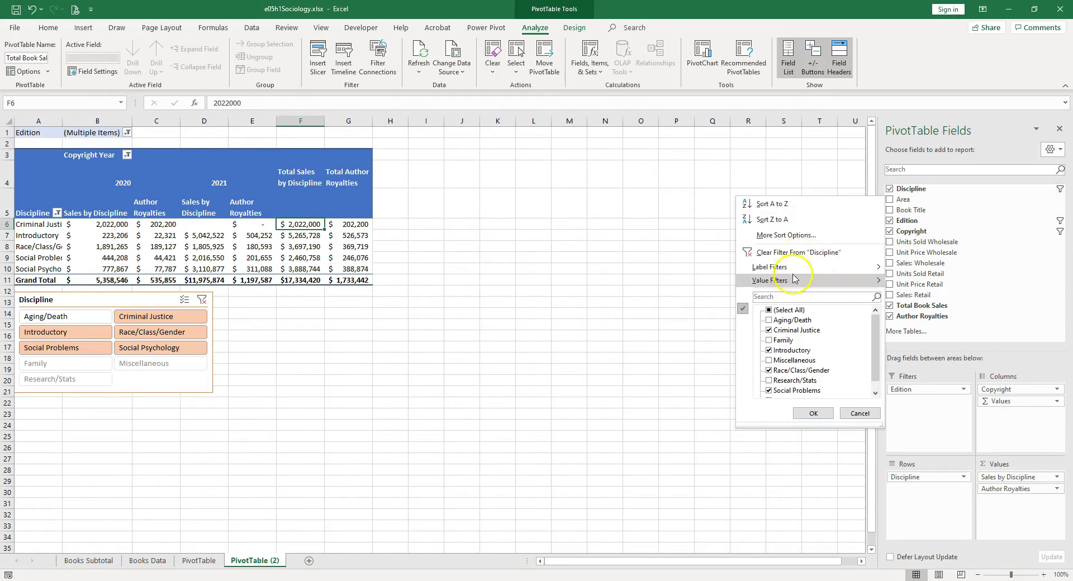
pyautogui.click(778, 253)
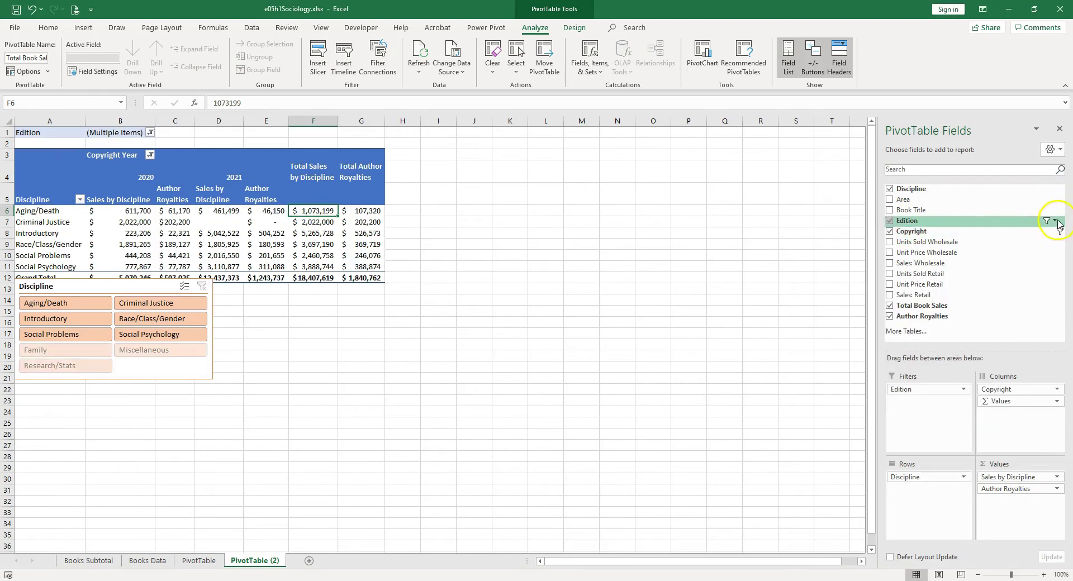
pyautogui.click(1060, 221)
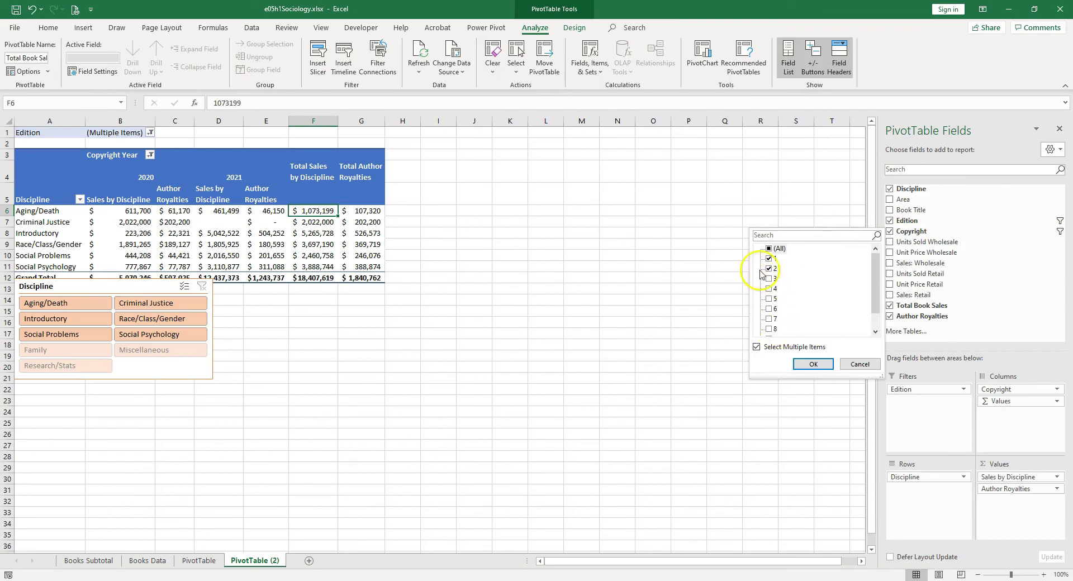
pyautogui.click(768, 249)
pyautogui.click(813, 364)
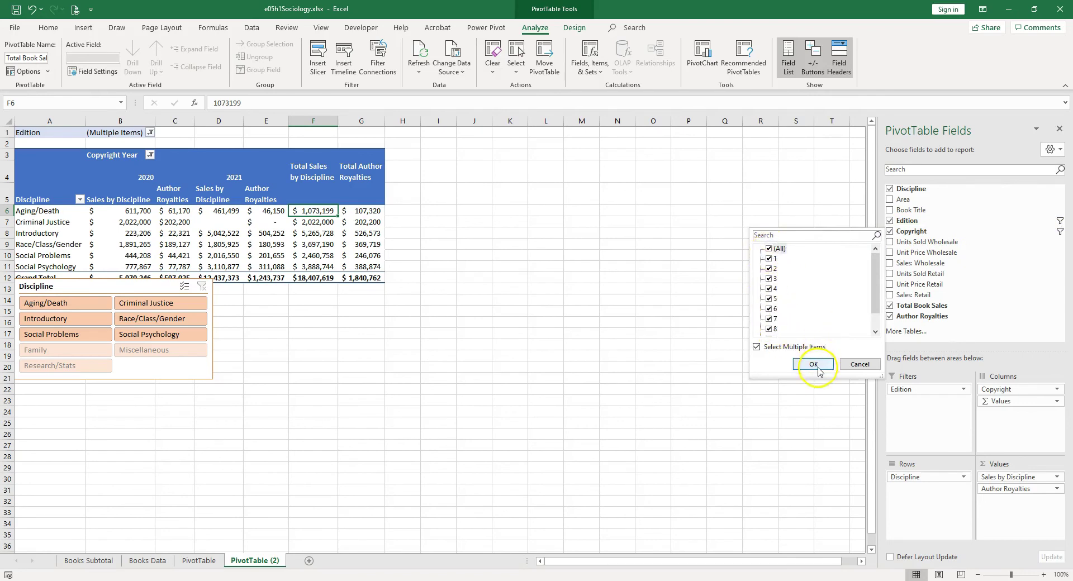
pyautogui.click(1056, 232)
pyautogui.click(785, 295)
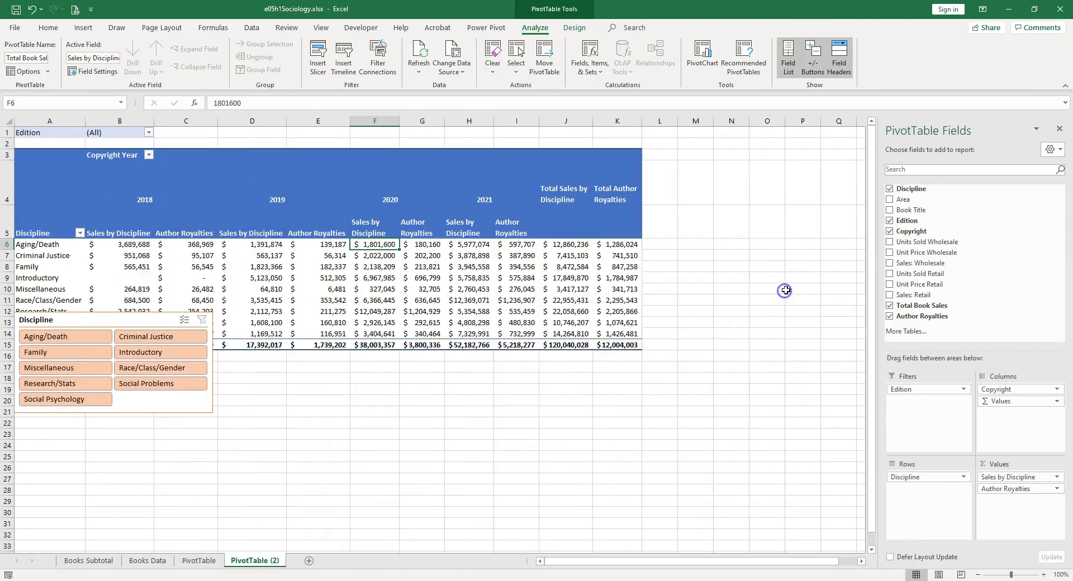
# - Delete the Discipline slicer from the duplicated sheet and remove Author Royalties from the PivotTable values
pyautogui.click(146, 320)
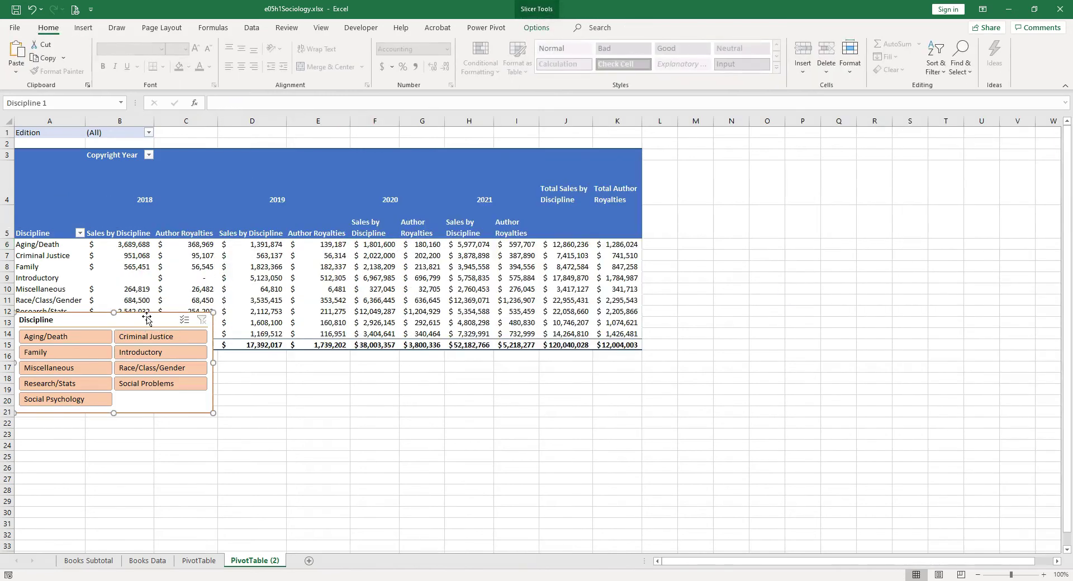
pyautogui.press('Delete')
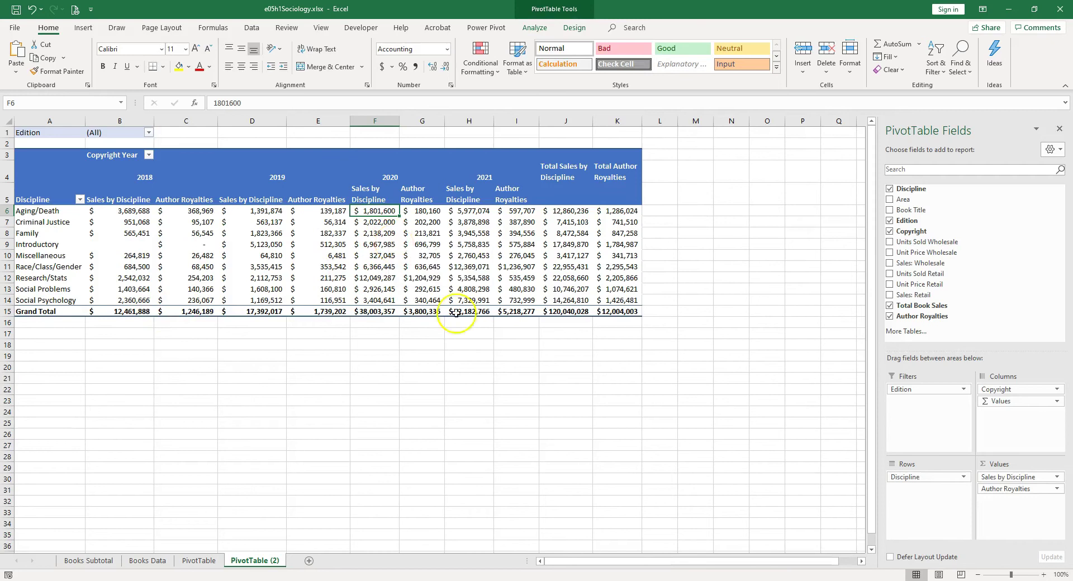
pyautogui.moveTo(1026, 489); pyautogui.dragTo(794, 454)
# - Show the Sales by Discipline values in the duplicated PivotTable as % of Row Total
pyautogui.click(174, 177)
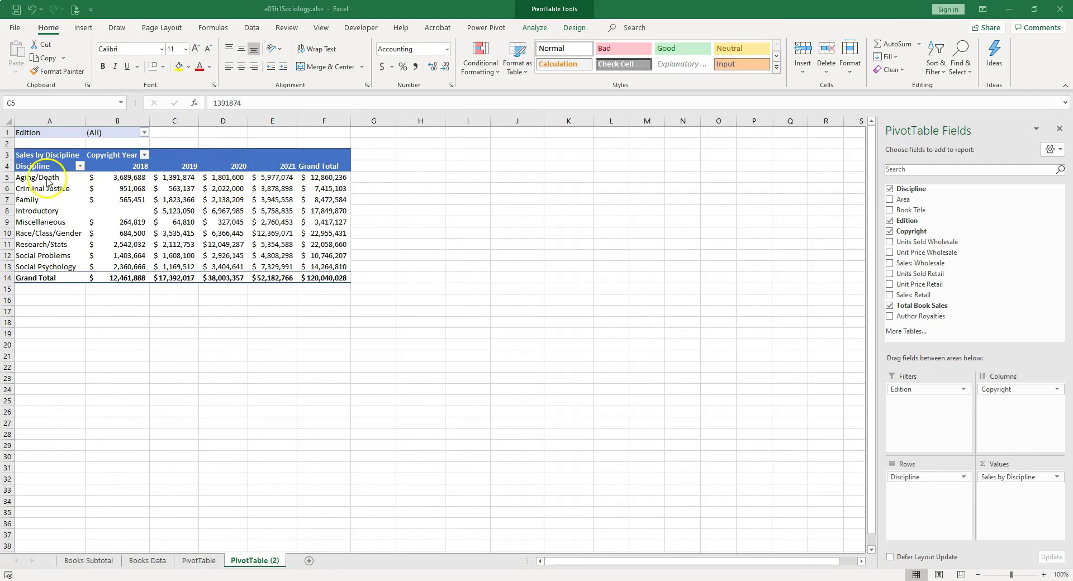
pyautogui.click(235, 180)
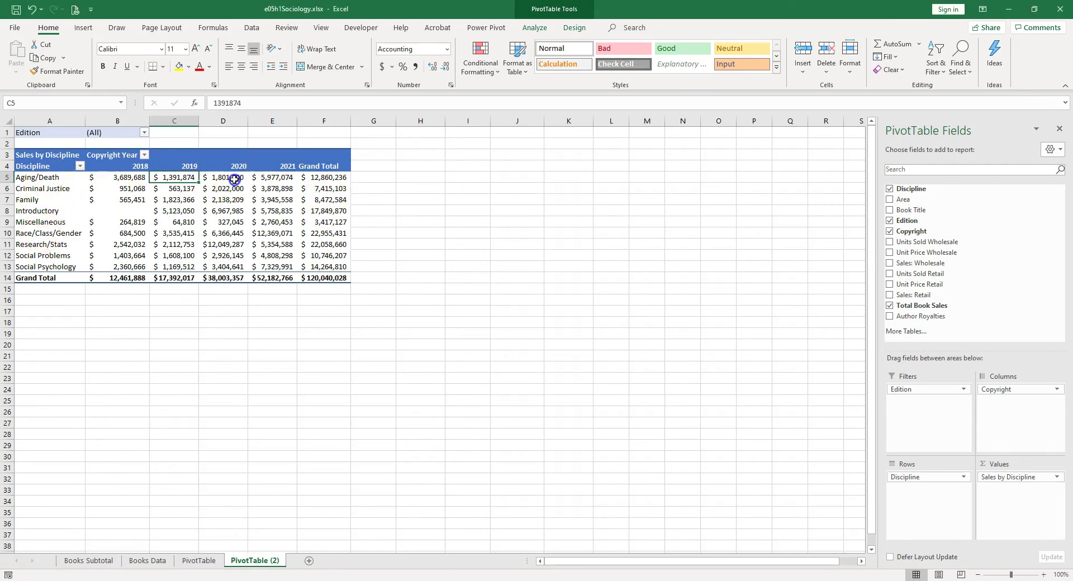
pyautogui.click(334, 180)
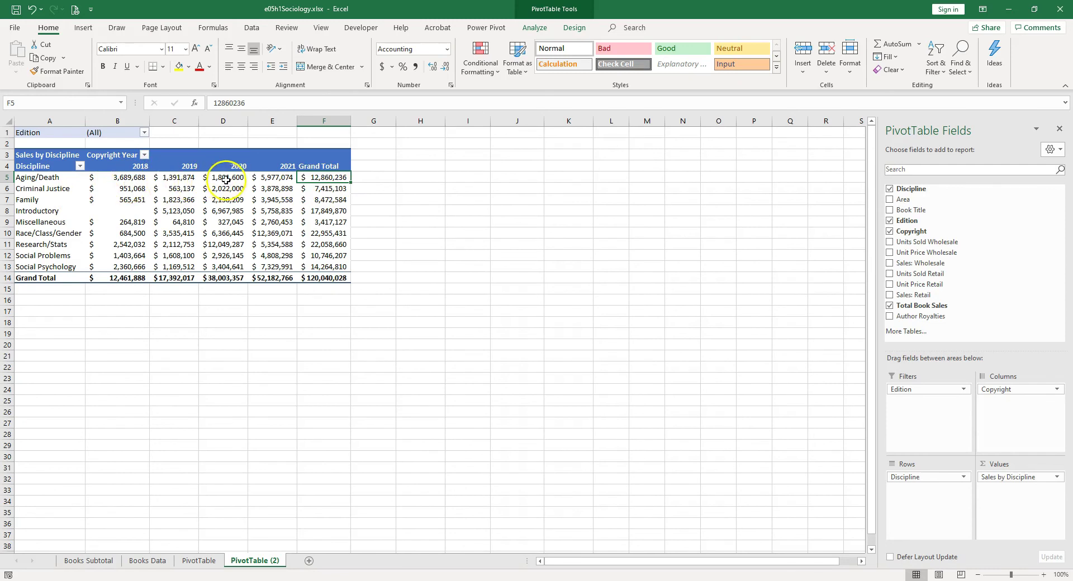
pyautogui.moveTo(289, 180)
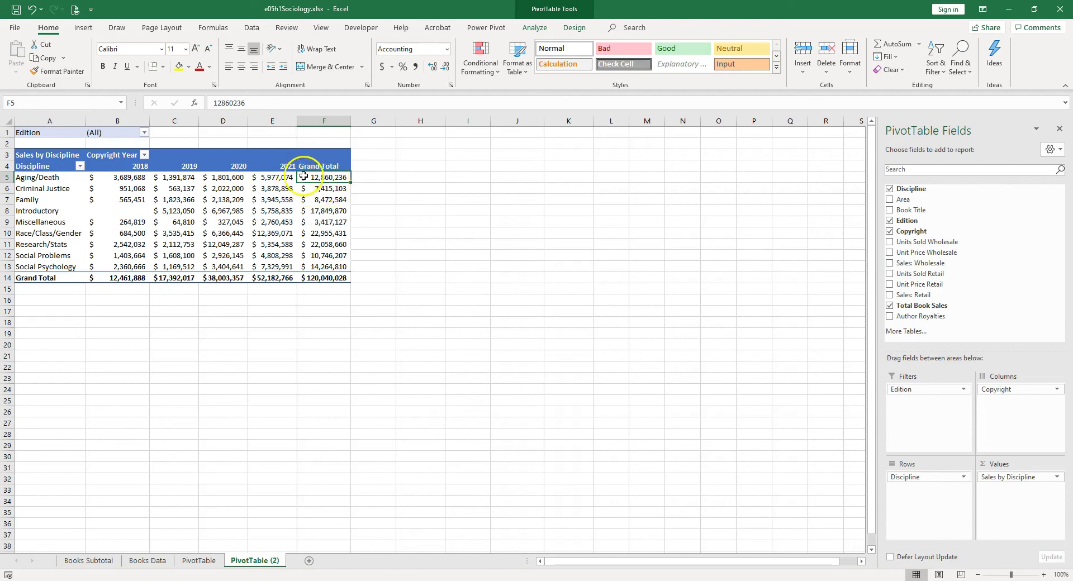
pyautogui.rightClick(323, 179)
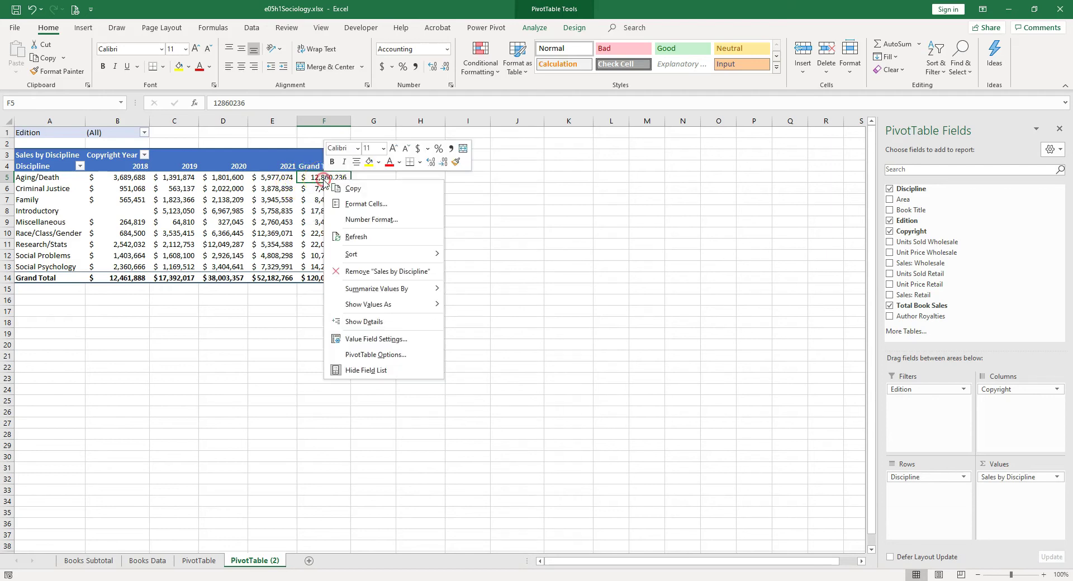
pyautogui.click(400, 295)
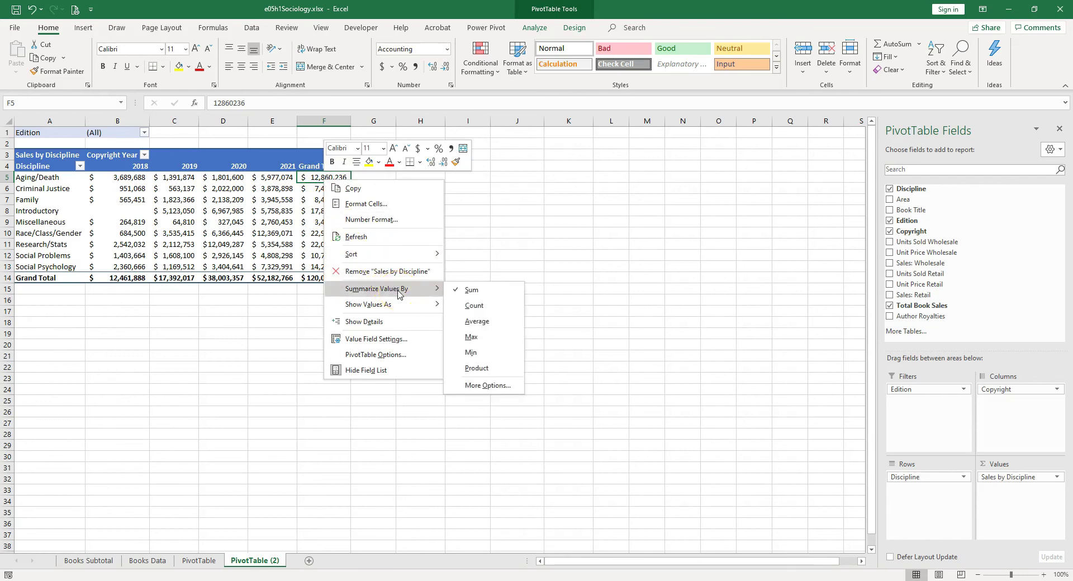
pyautogui.click(393, 306)
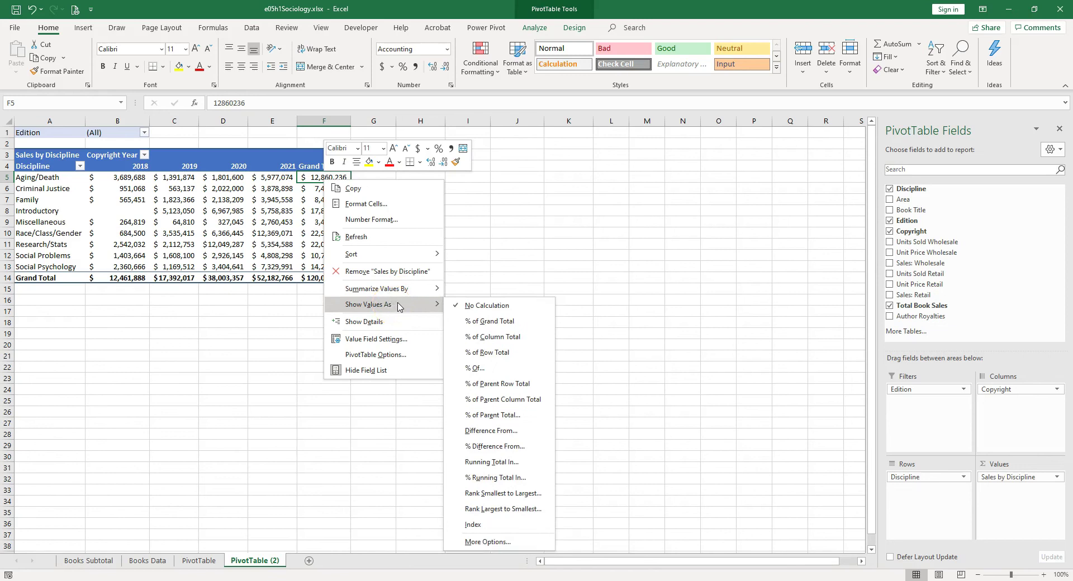
pyautogui.click(479, 354)
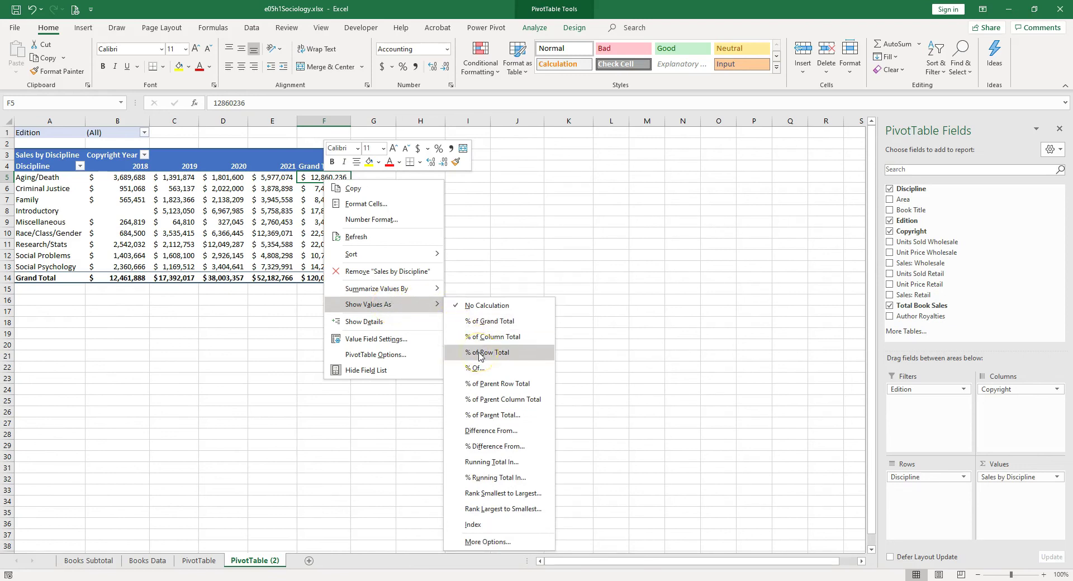
pyautogui.click(479, 353)
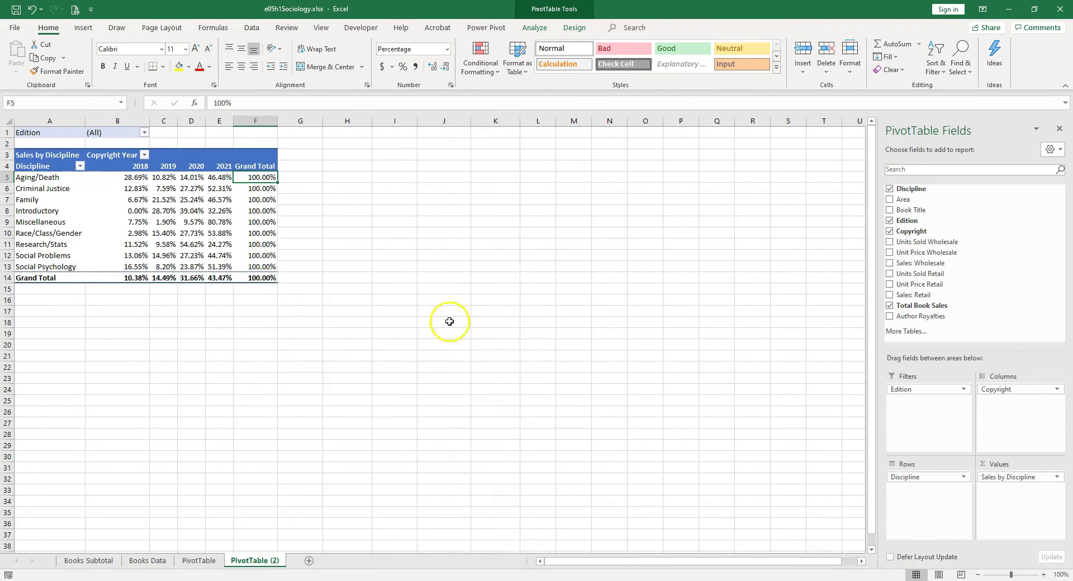
# - Examine each discipline's row percentages to find the copyright year with its largest share of sales
pyautogui.click(29, 177)
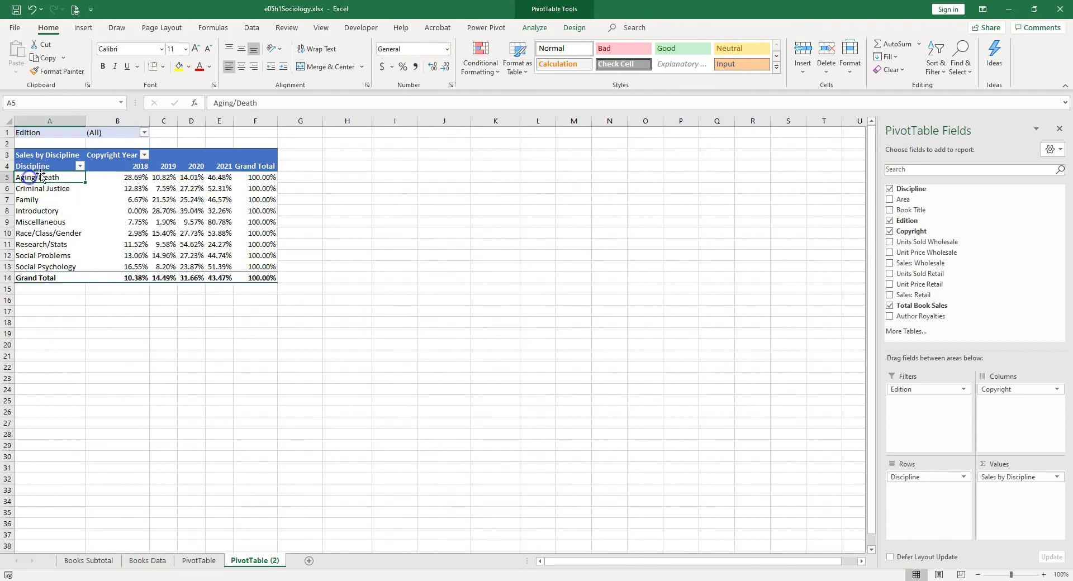
pyautogui.click(228, 179)
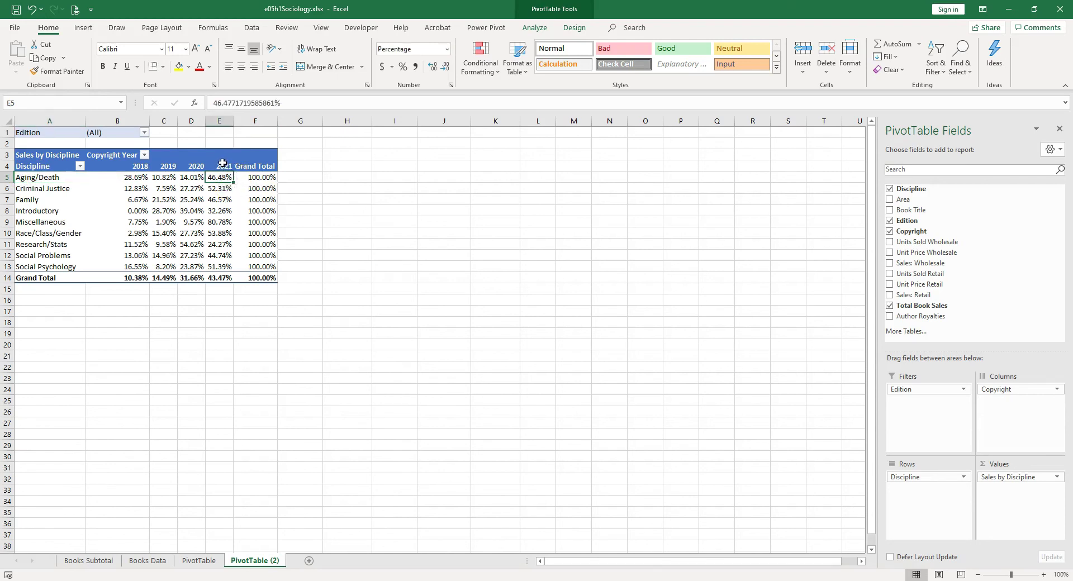
pyautogui.click(222, 189)
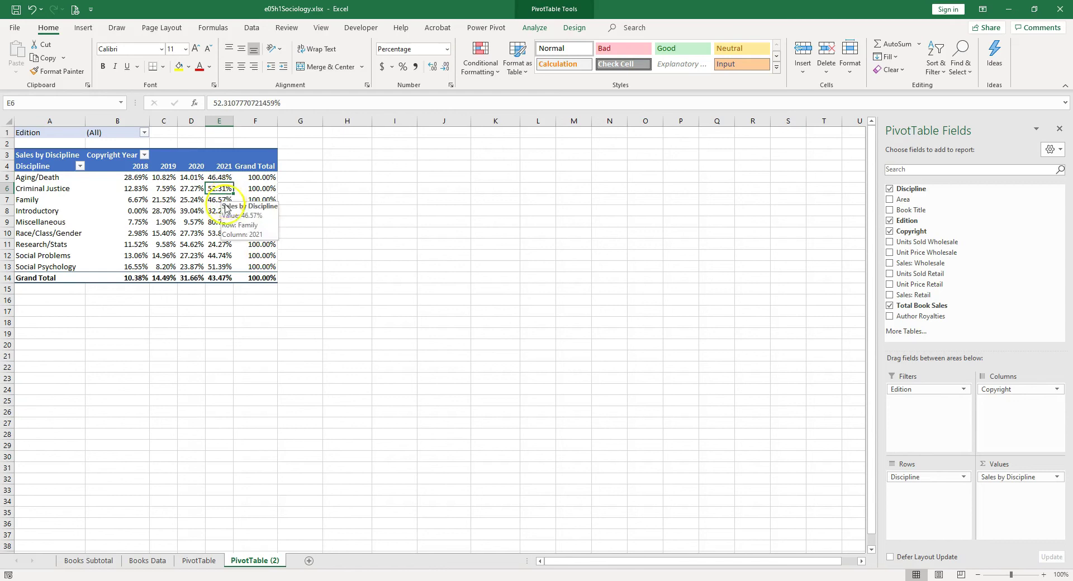
pyautogui.click(189, 211)
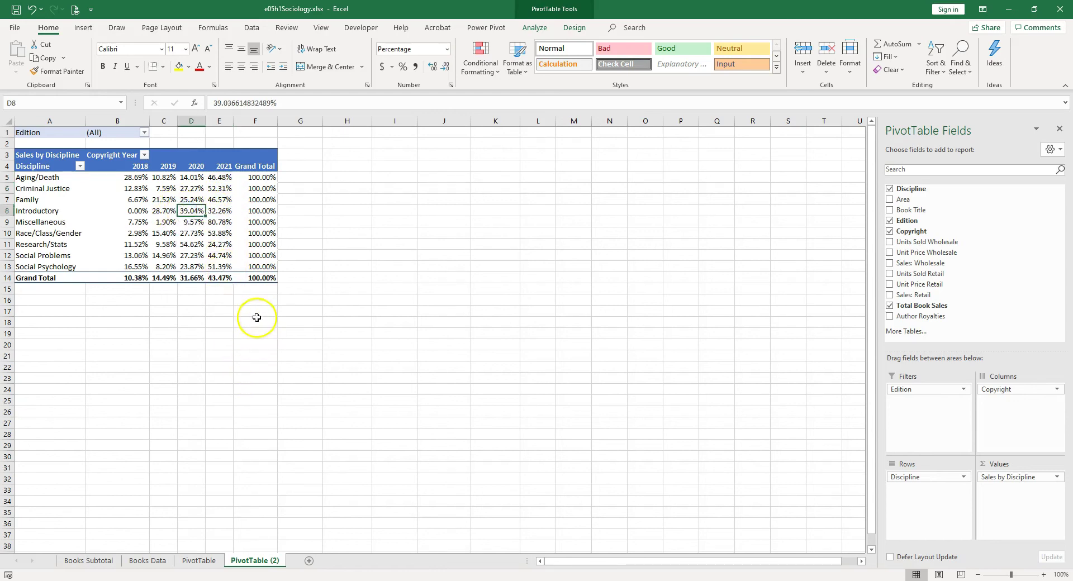
pyautogui.click(229, 222)
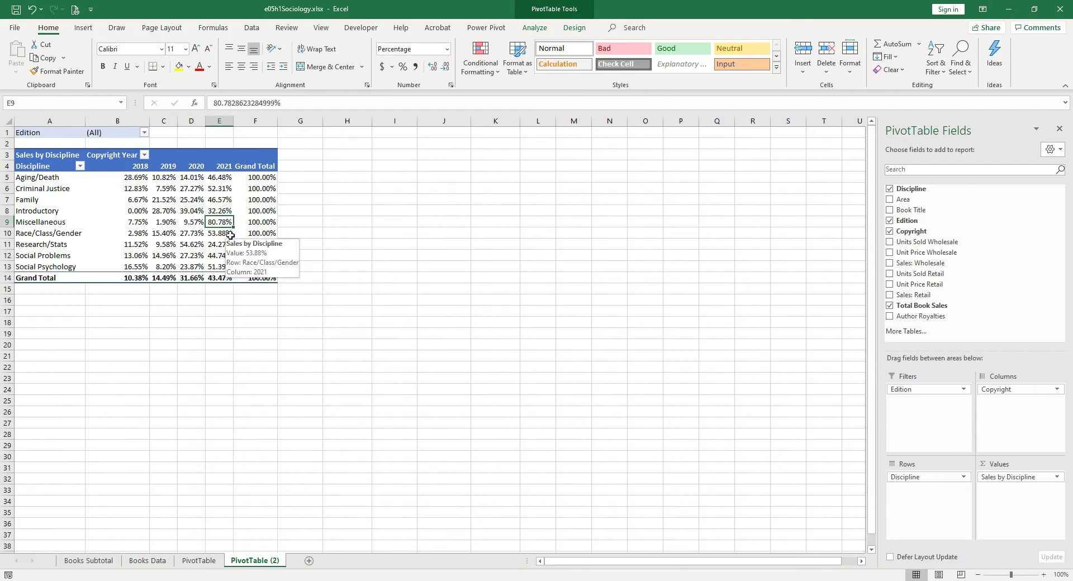
pyautogui.click(231, 236)
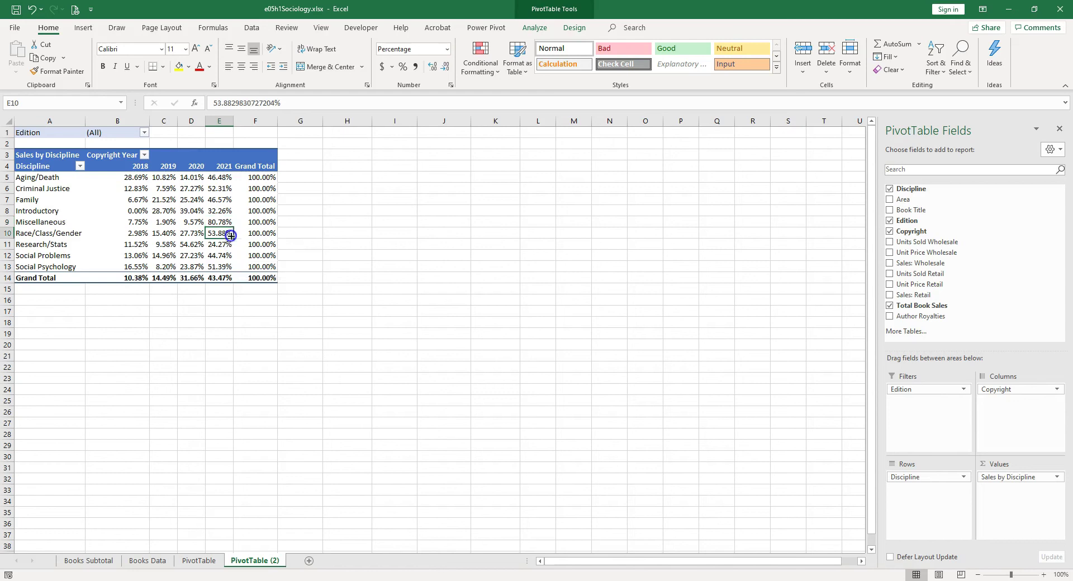
pyautogui.click(192, 245)
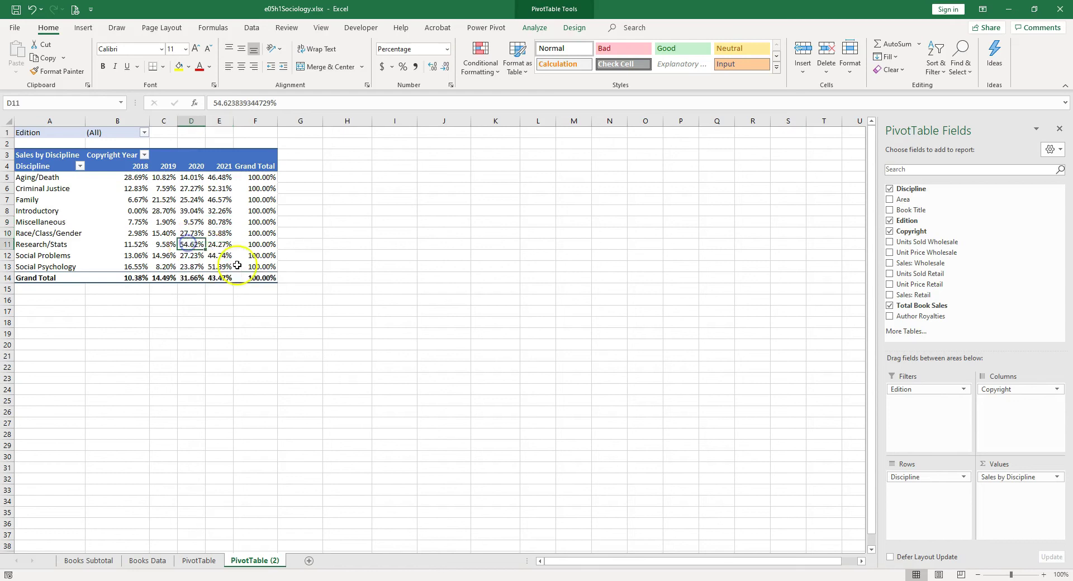
pyautogui.click(222, 257)
pyautogui.click(214, 267)
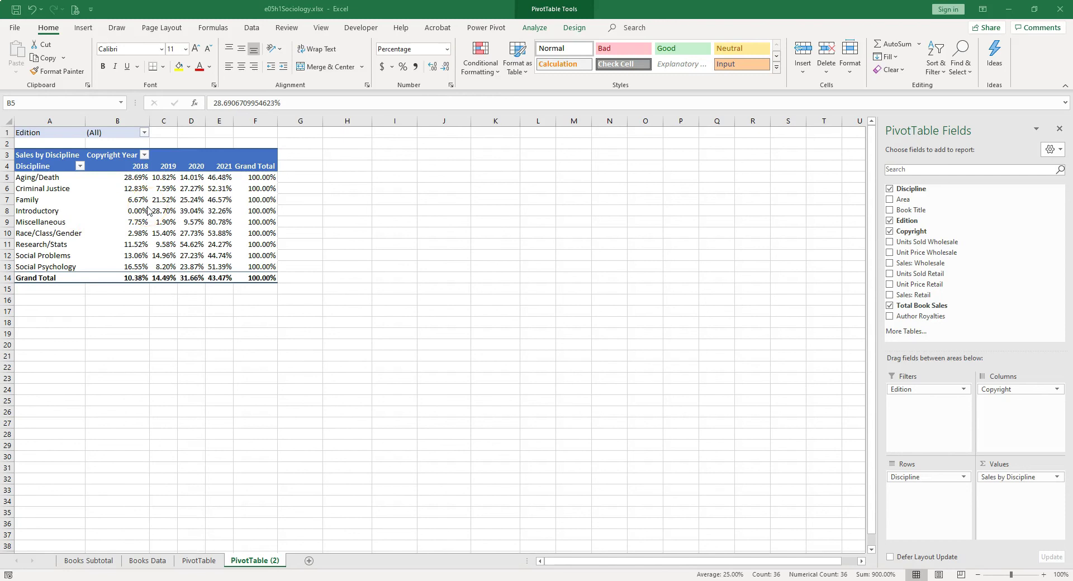
# - Show the Sales by Discipline values as % of Grand Total
pyautogui.click(199, 200)
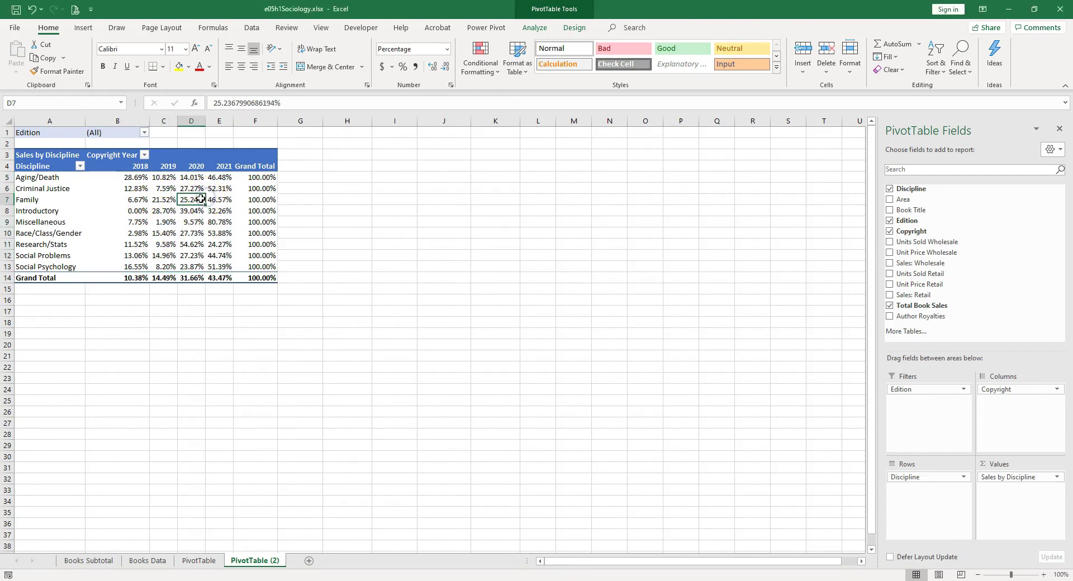
pyautogui.rightClick(197, 200)
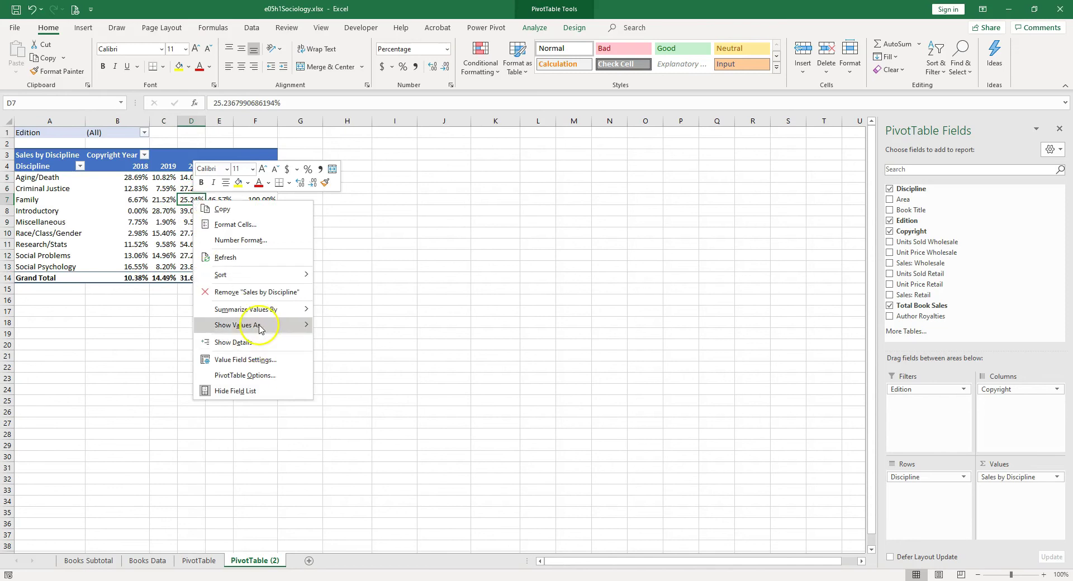
pyautogui.moveTo(259, 329)
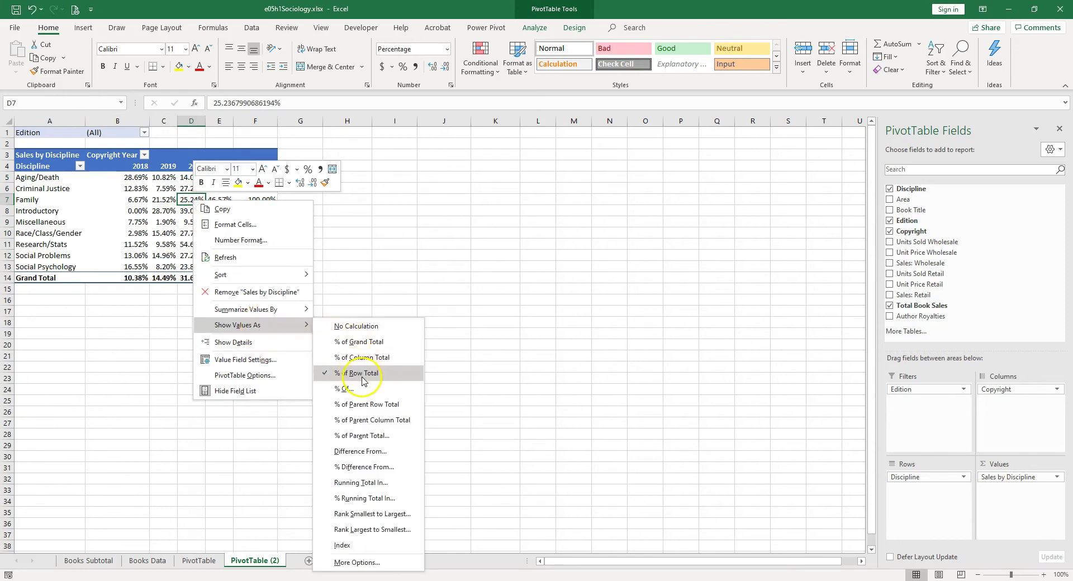
pyautogui.click(367, 347)
# - Highlight the top 1 value in B5:E13 with a Top 10 Items conditional formatting rule using Light Red Fill with Dark Red Text
pyautogui.moveTo(134, 177); pyautogui.dragTo(220, 266)
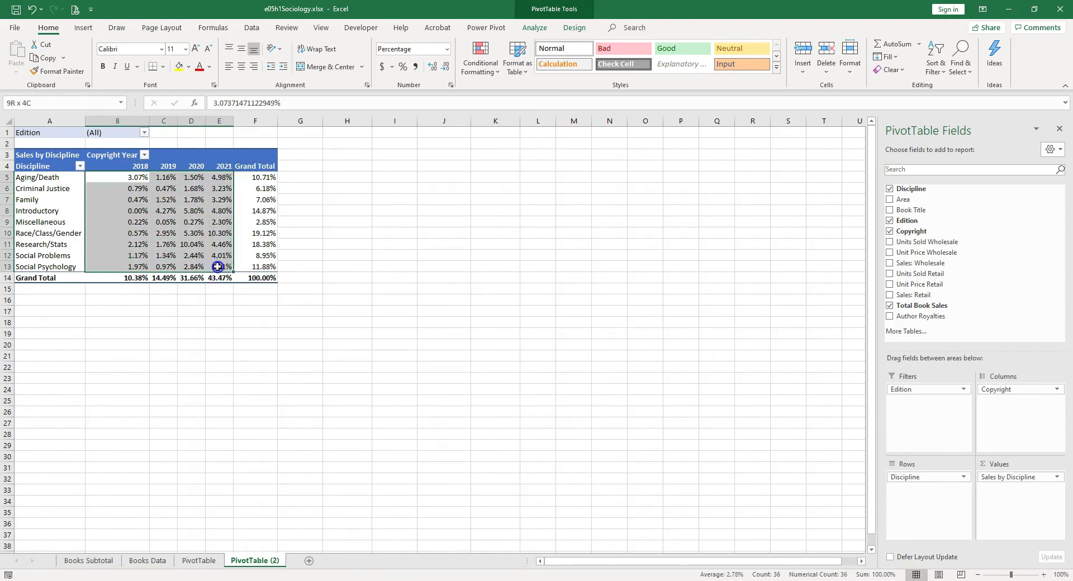
pyautogui.click(480, 61)
pyautogui.moveTo(515, 126)
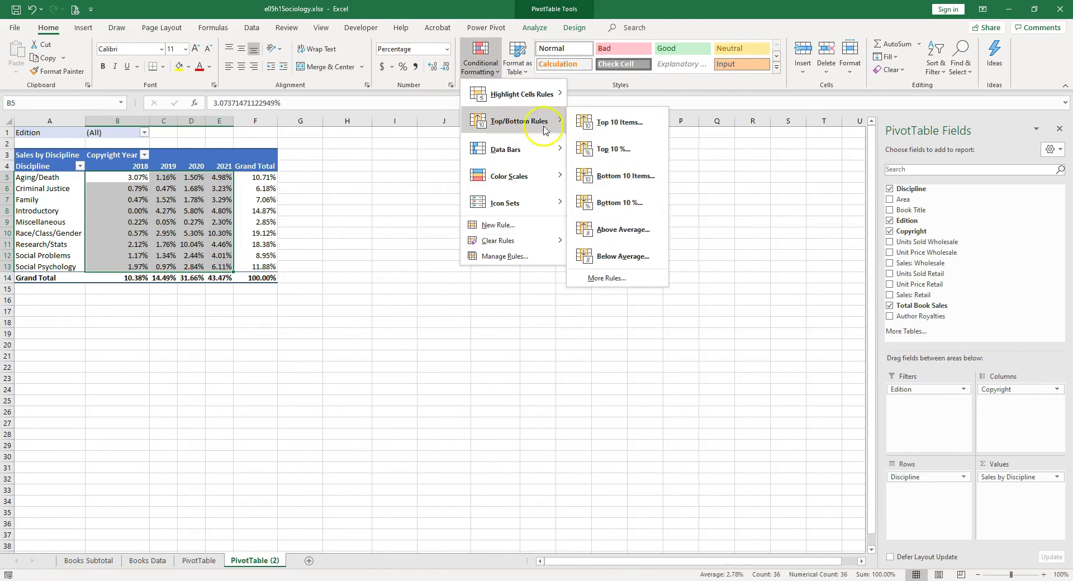
pyautogui.click(615, 125)
pyautogui.doubleClick(290, 334)
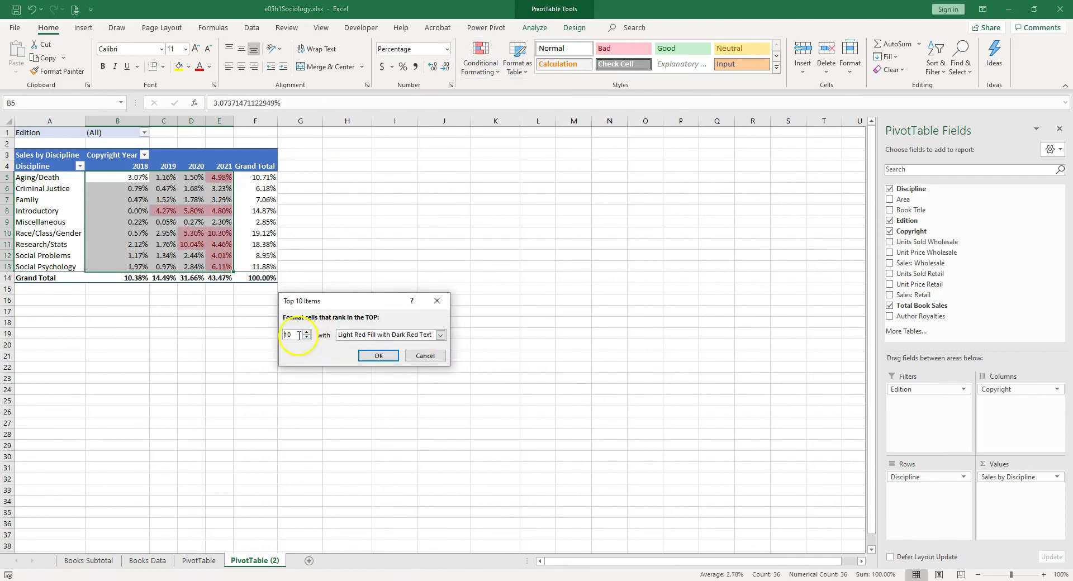
pyautogui.write('1')
pyautogui.click(378, 355)
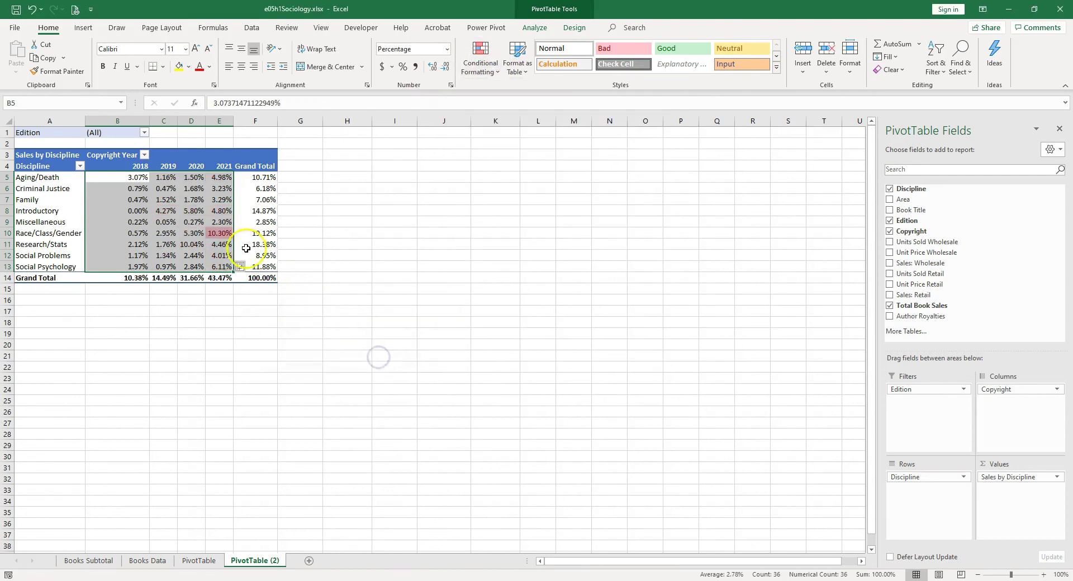
# - Check which discipline and year the highlighted cell belongs to, and undo the top-value conditional formatting
pyautogui.click(219, 233)
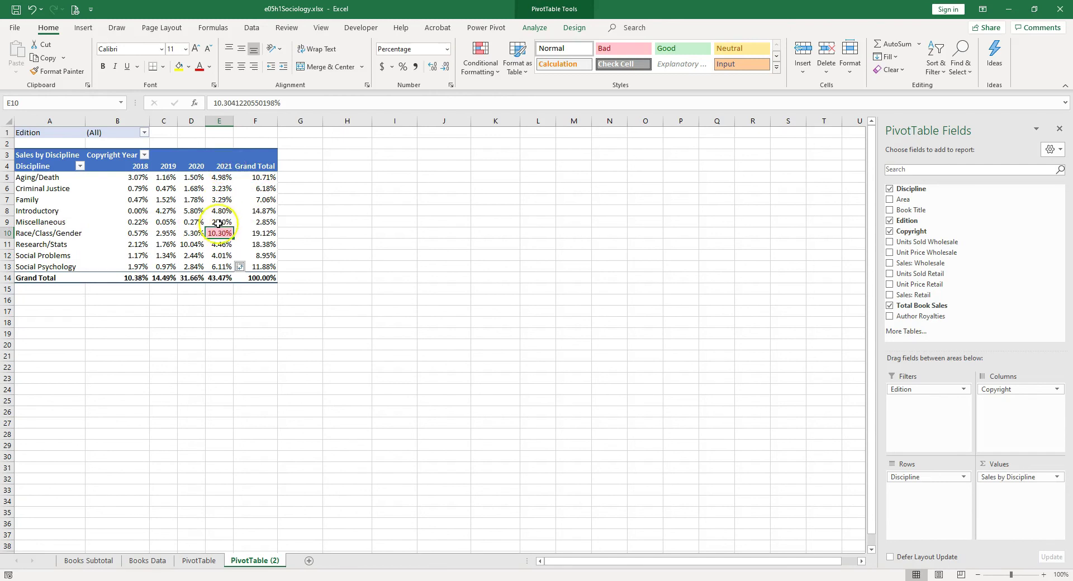
pyautogui.moveTo(224, 234)
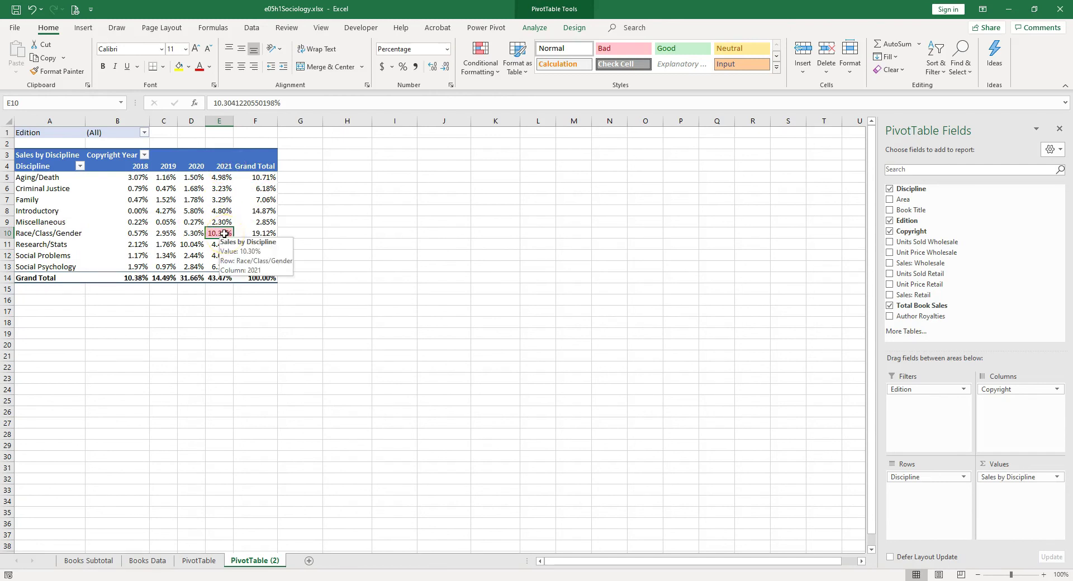
pyautogui.click(32, 9)
pyautogui.click(219, 223)
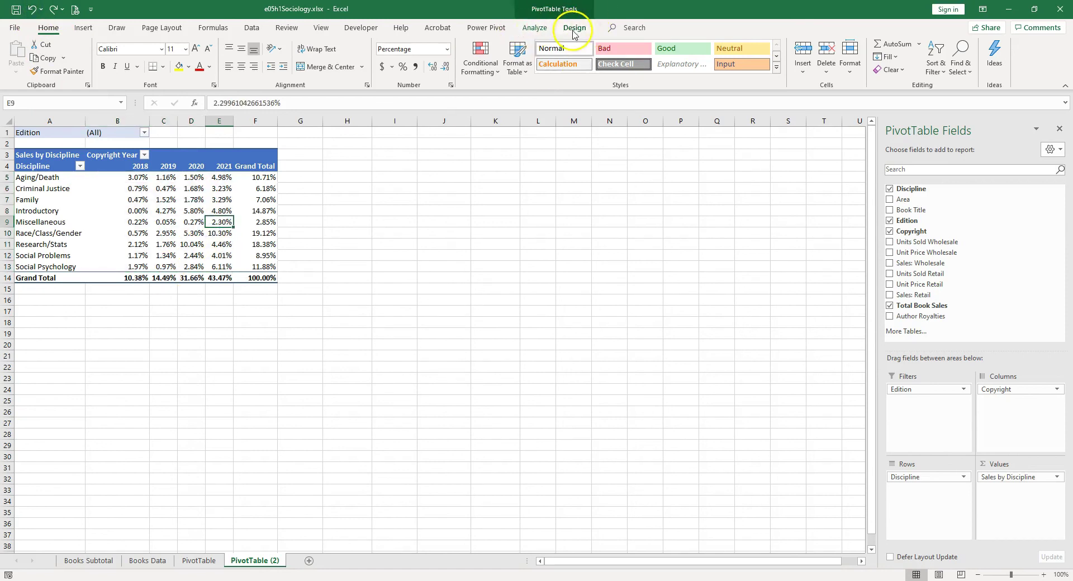
# - Compare banded columns and banded rows on the PivotTable, leaving only Banded Columns turned on
pyautogui.click(572, 33)
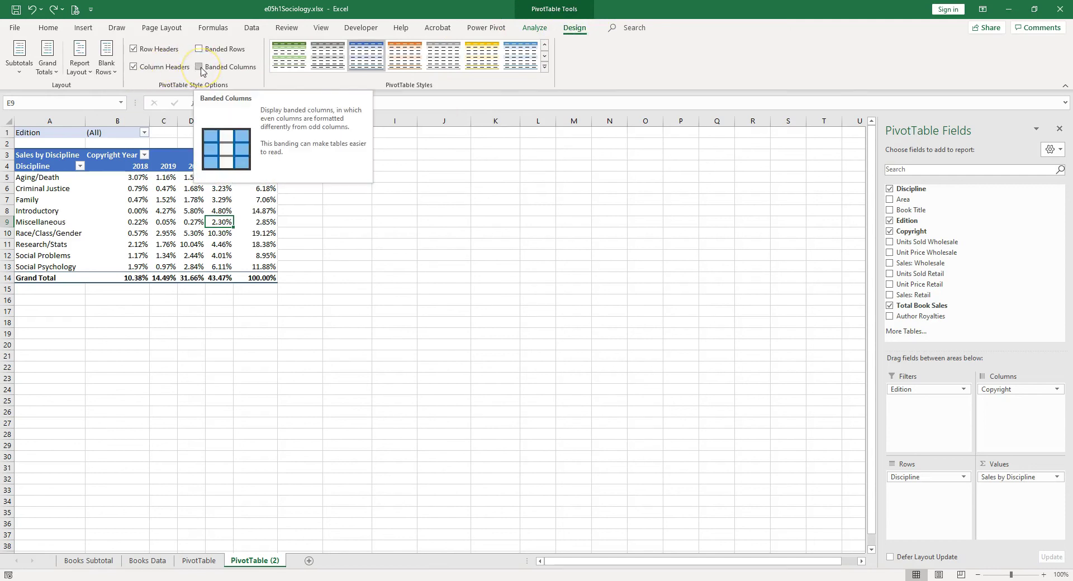
pyautogui.click(199, 67)
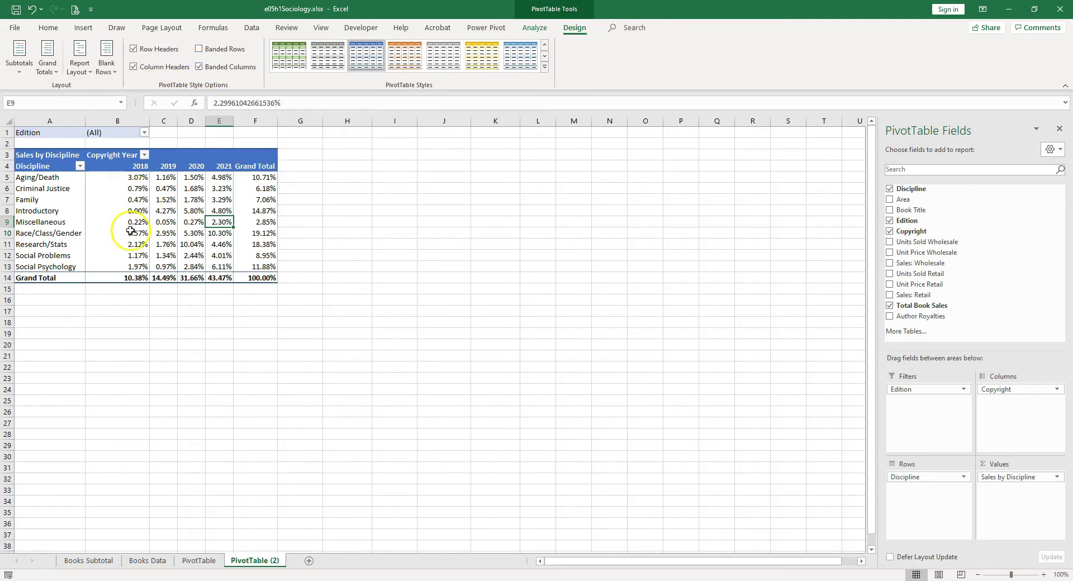
pyautogui.click(199, 67)
pyautogui.click(199, 49)
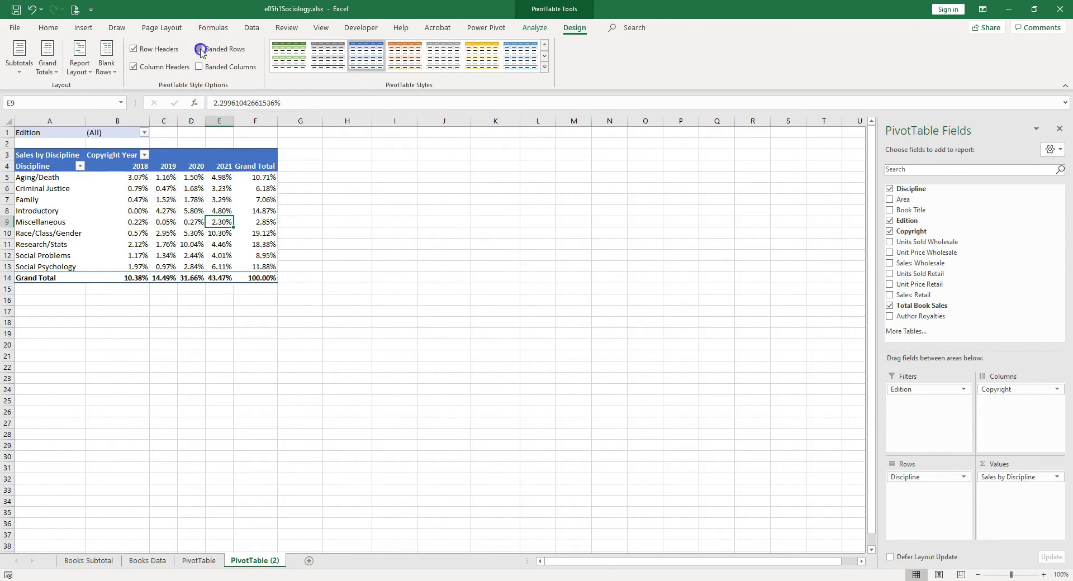
pyautogui.click(200, 49)
pyautogui.click(200, 68)
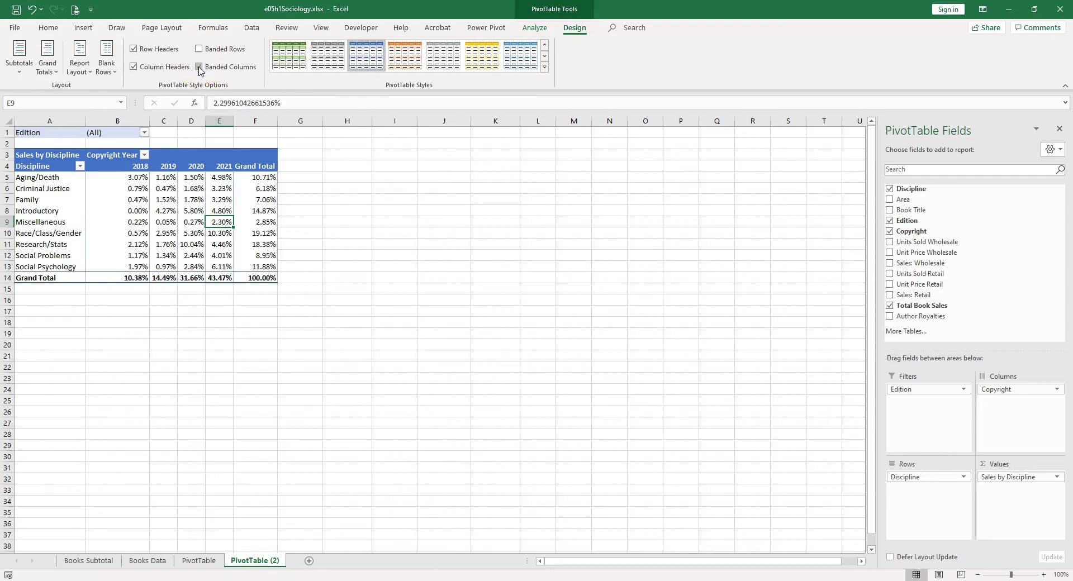